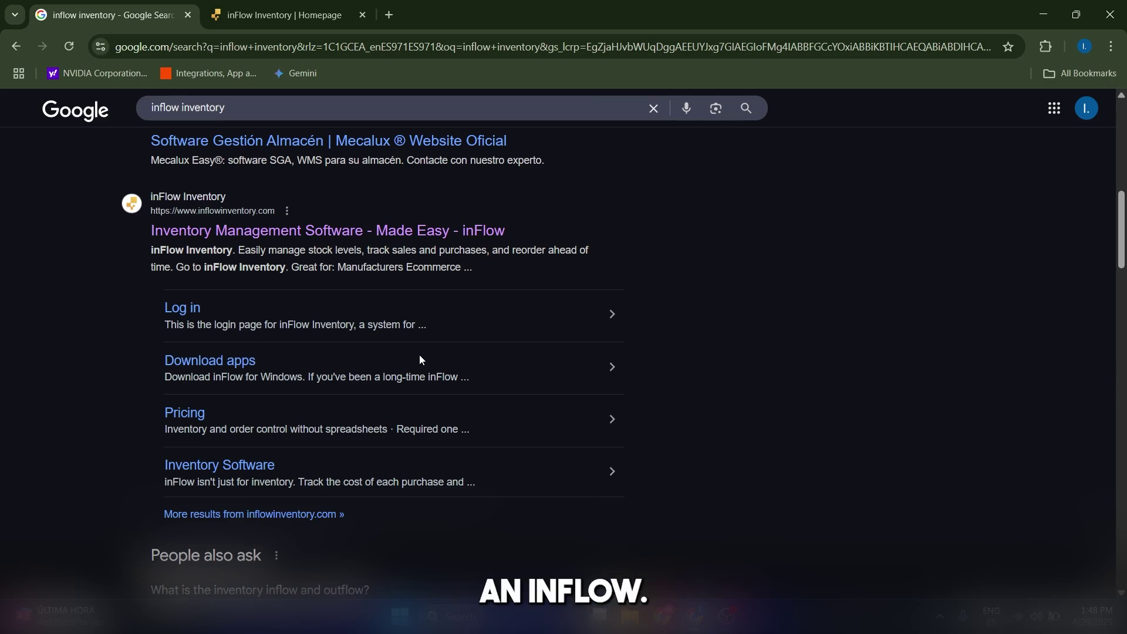
View the free 14-day trial sign-up page on the inFlow Inventory website found in the search results, and close it.
click(378, 231)
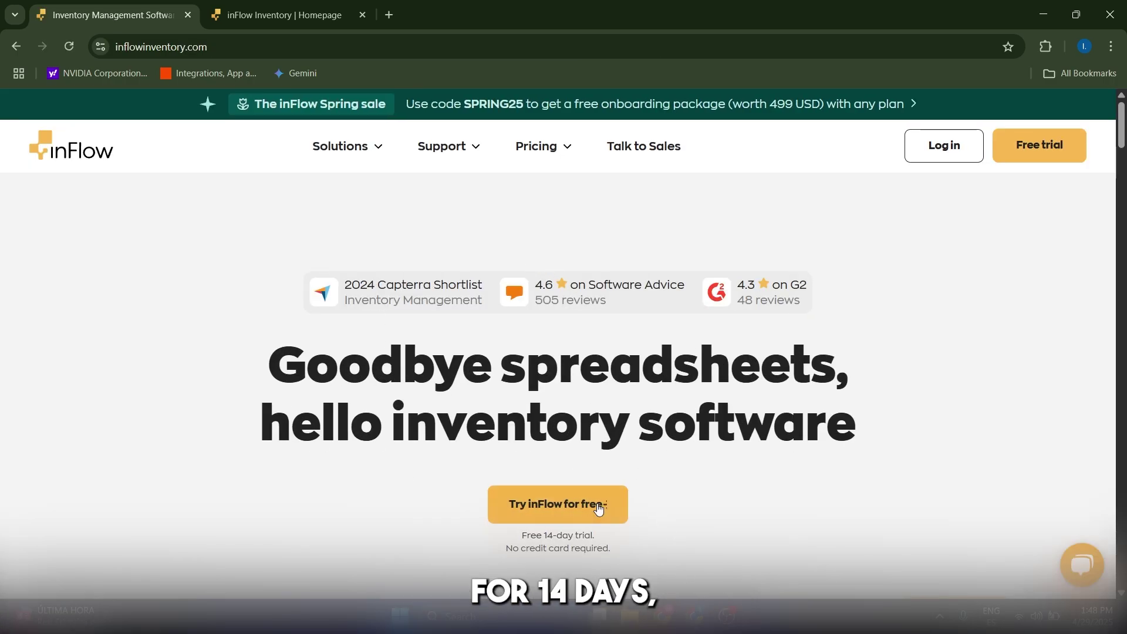
scroll(527, 383, down, 3)
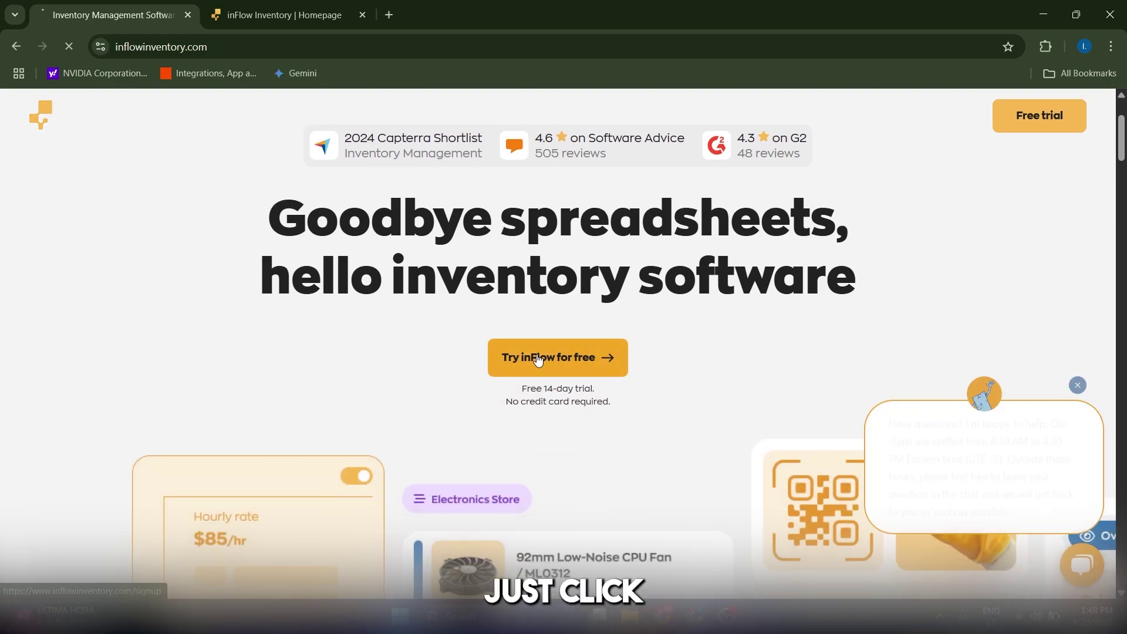
click(538, 359)
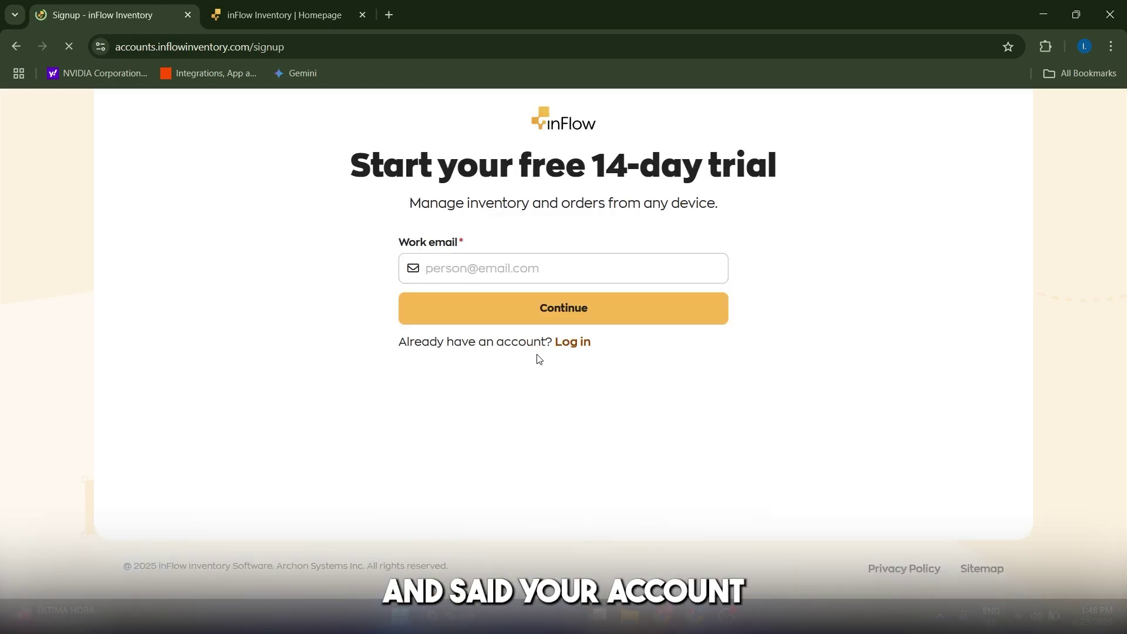
click(188, 15)
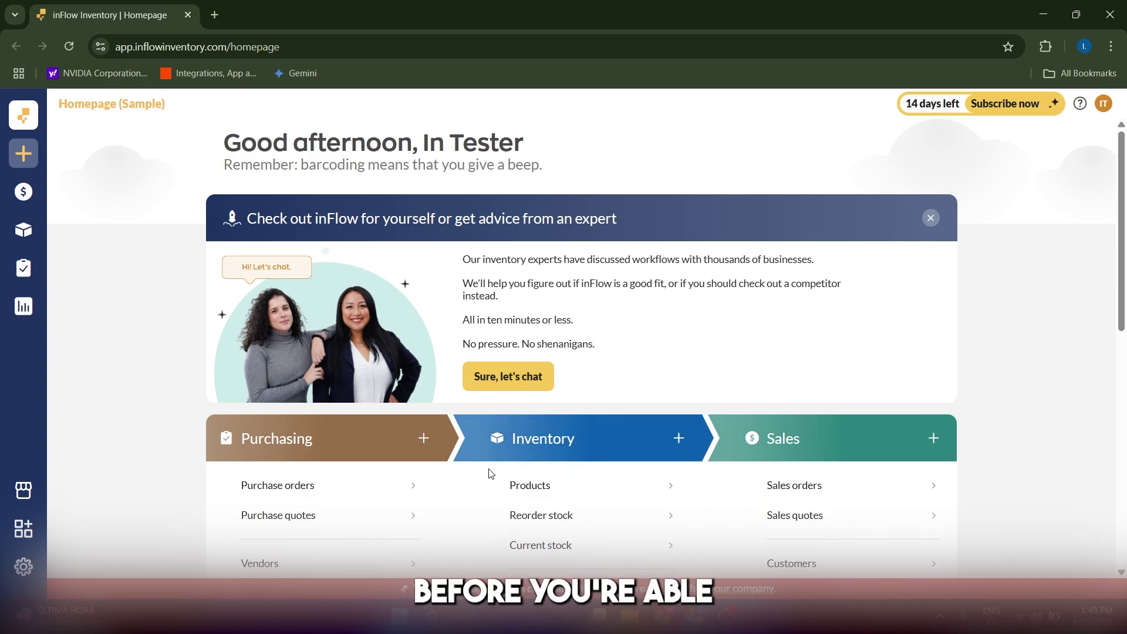
scroll(651, 314, down, 4)
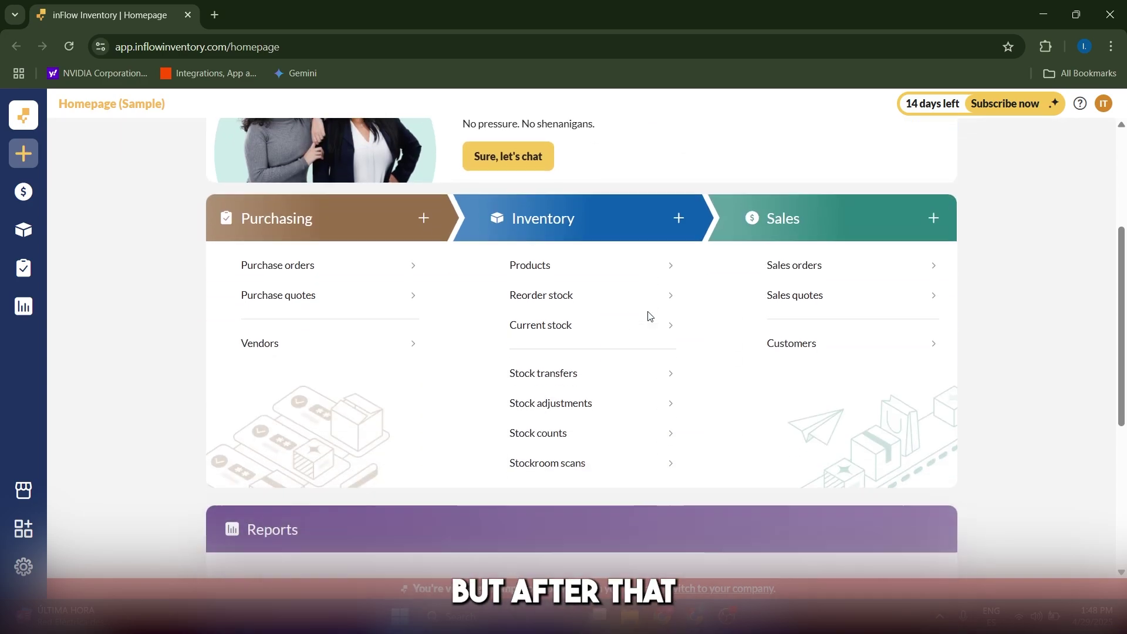
scroll(649, 315, up, 4)
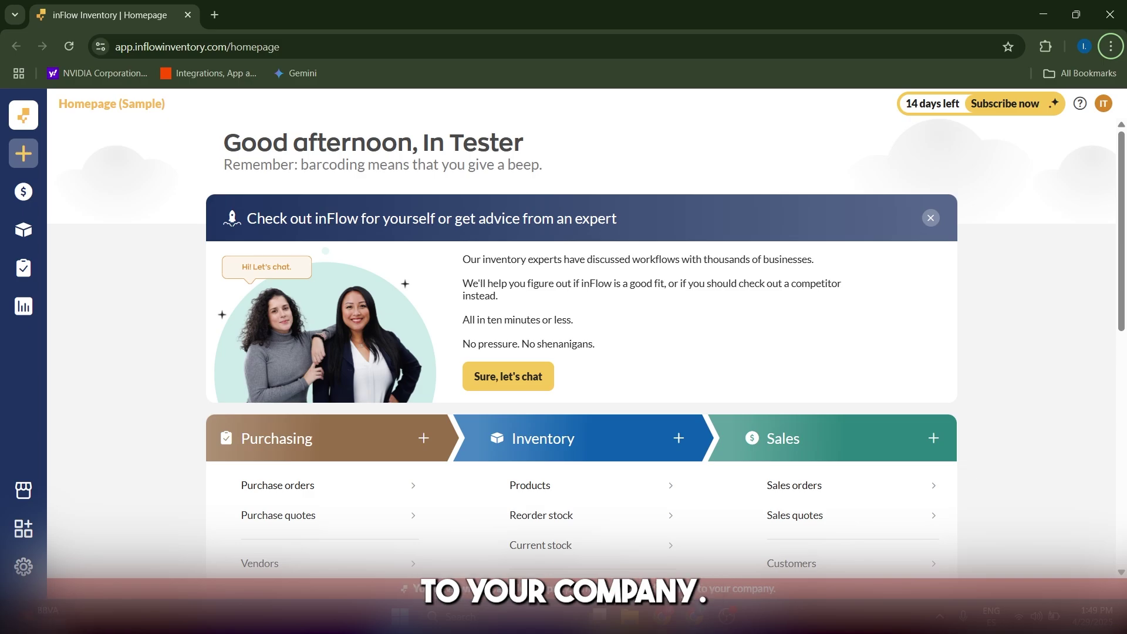
mouse_move(25, 157)
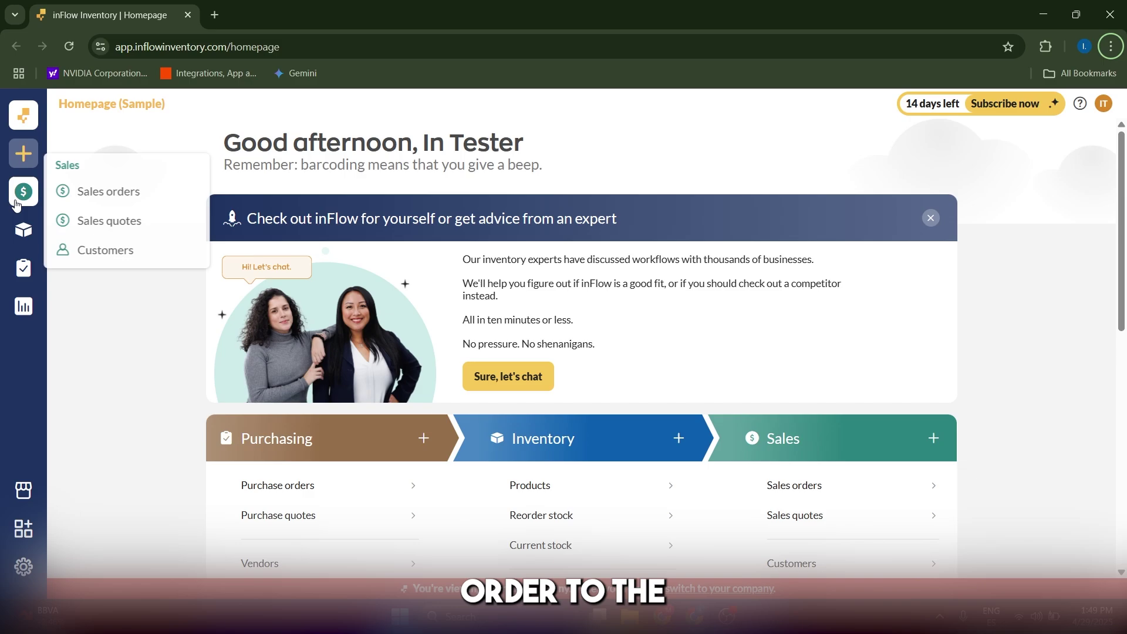
mouse_move(20, 226)
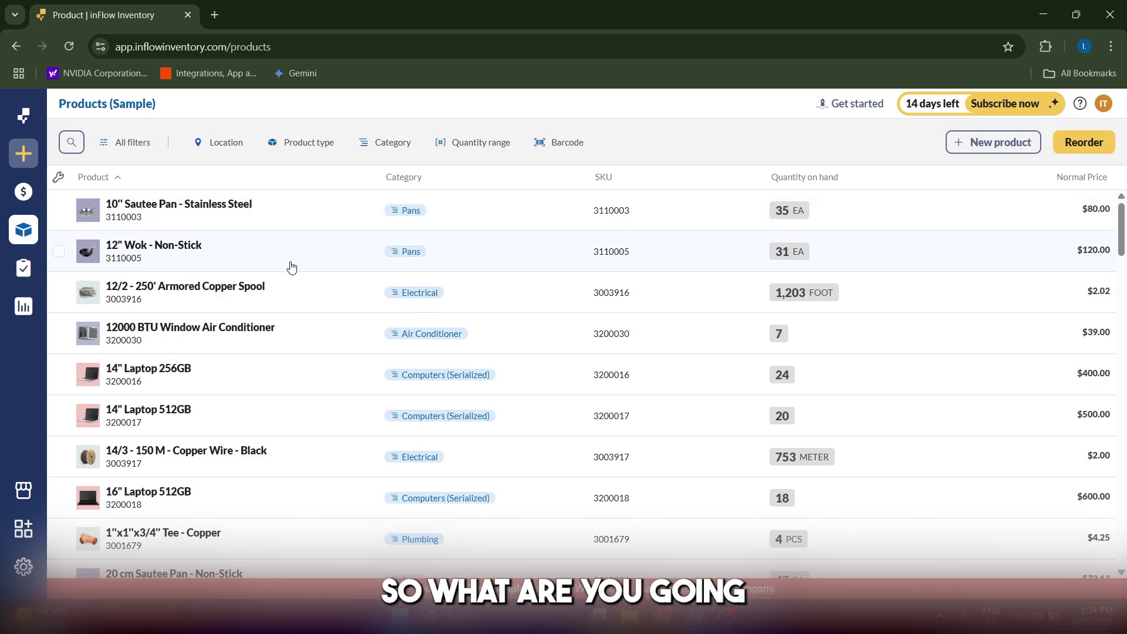
Create a new stocked product named "Blue Jeans" in the inventory's product list.
mouse_move(22, 238)
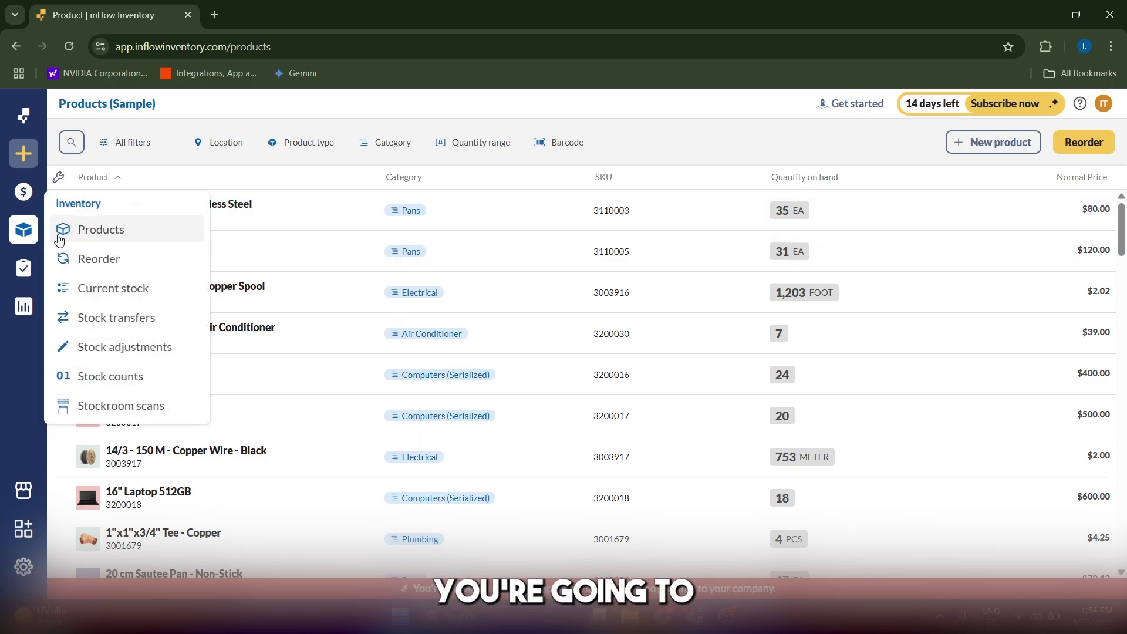
click(79, 230)
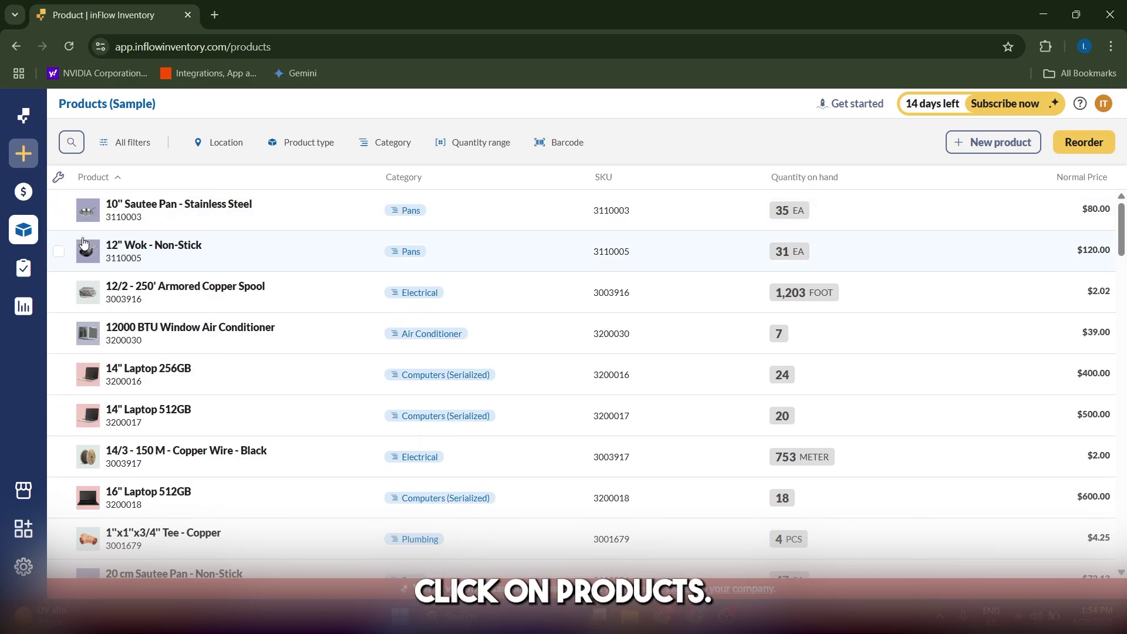
click(976, 152)
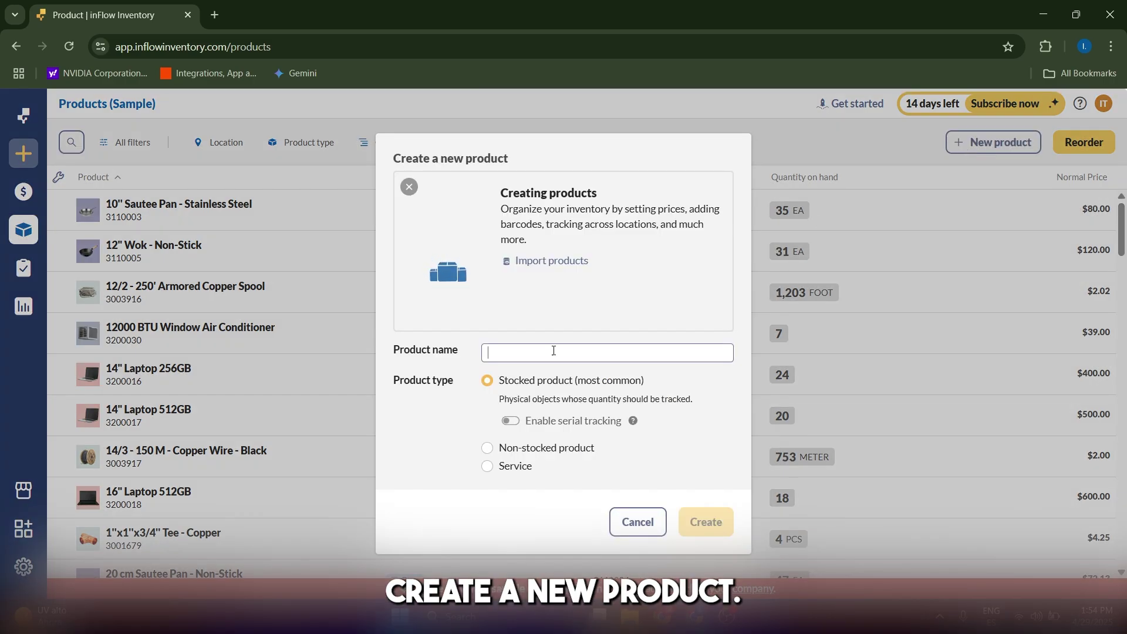
text(Jeans)
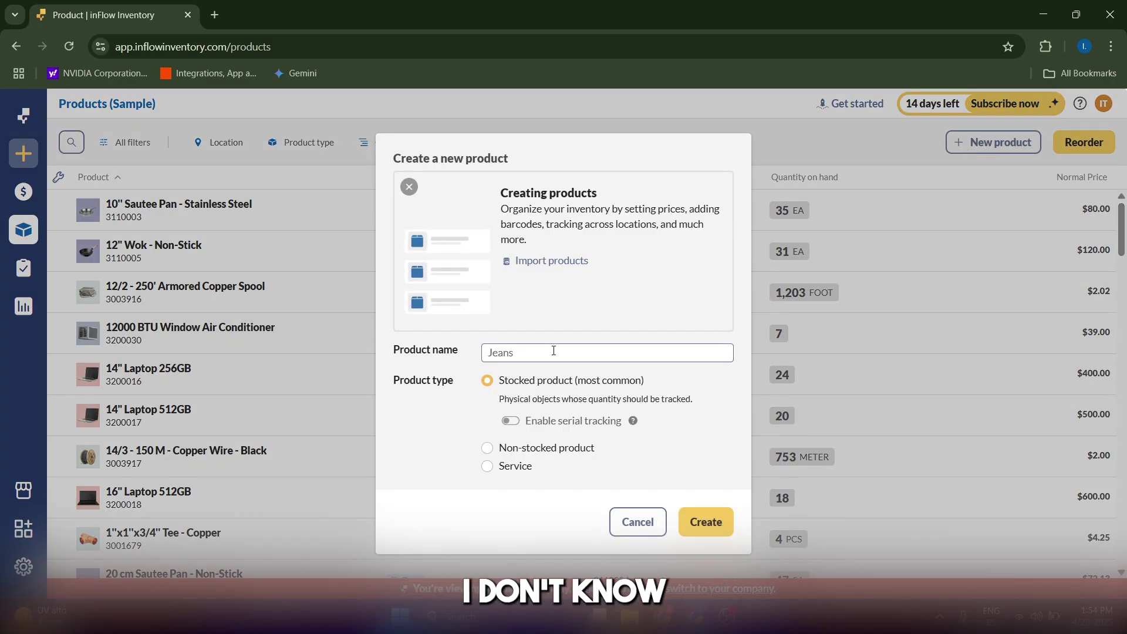
key(BackSpace)
key(BackSpace)
key(BackSpace)
key(BackSpace)
key(BackSpace)
text(Blue Jeans)
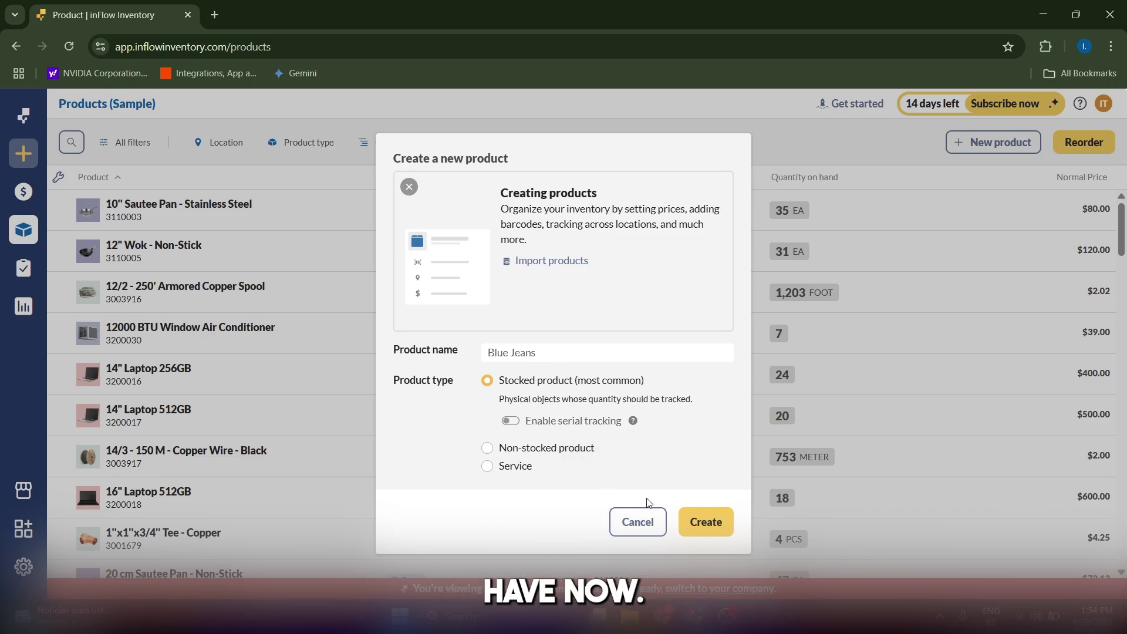
click(716, 529)
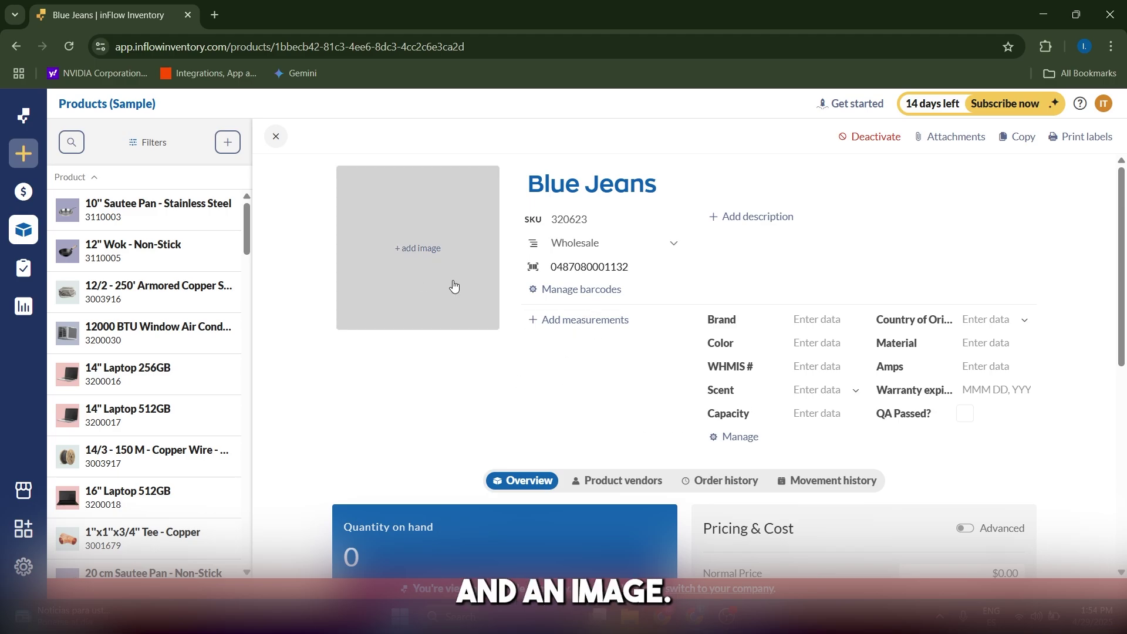
Set the Normal Price of the Blue Jeans product to $50.00.
scroll(484, 333, down, 7)
scroll(486, 345, up, 3)
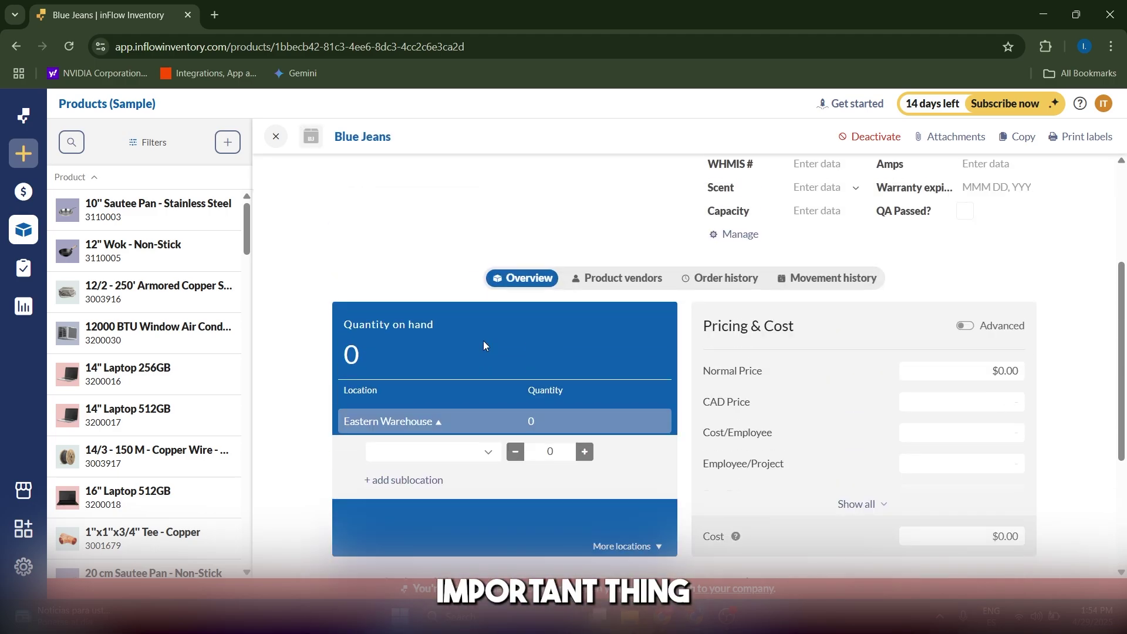
click(1004, 371)
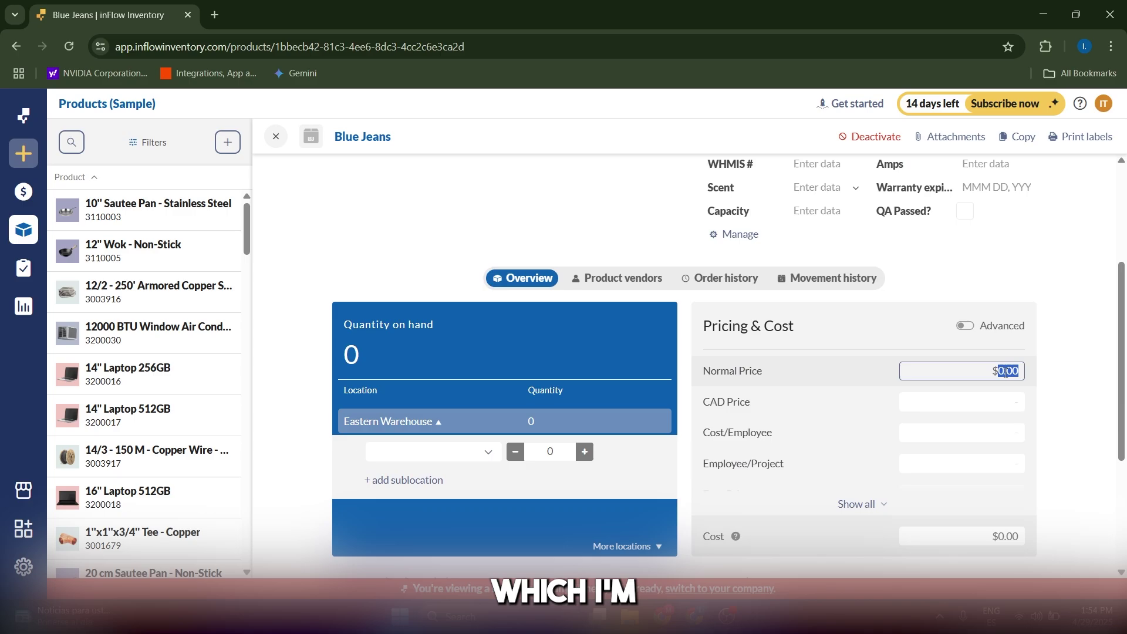
click(1014, 374)
key(BackSpace)
click(997, 375)
text(5)
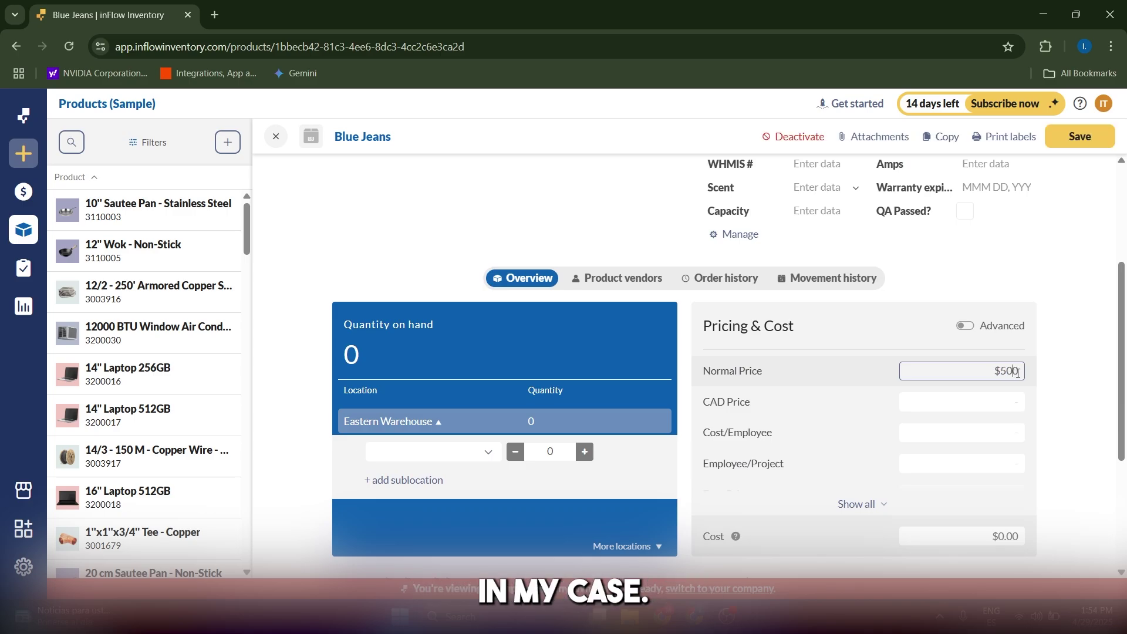
click(951, 411)
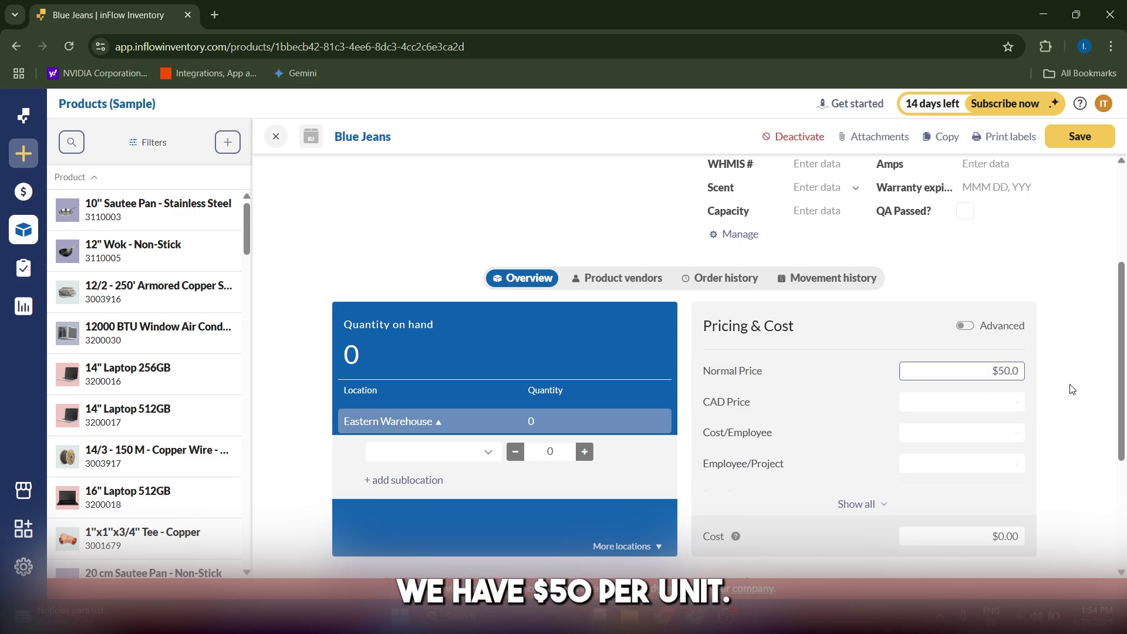
Set the Cost of the Blue Jeans product to $15.00.
scroll(939, 451, down, 3)
scroll(939, 452, up, 1)
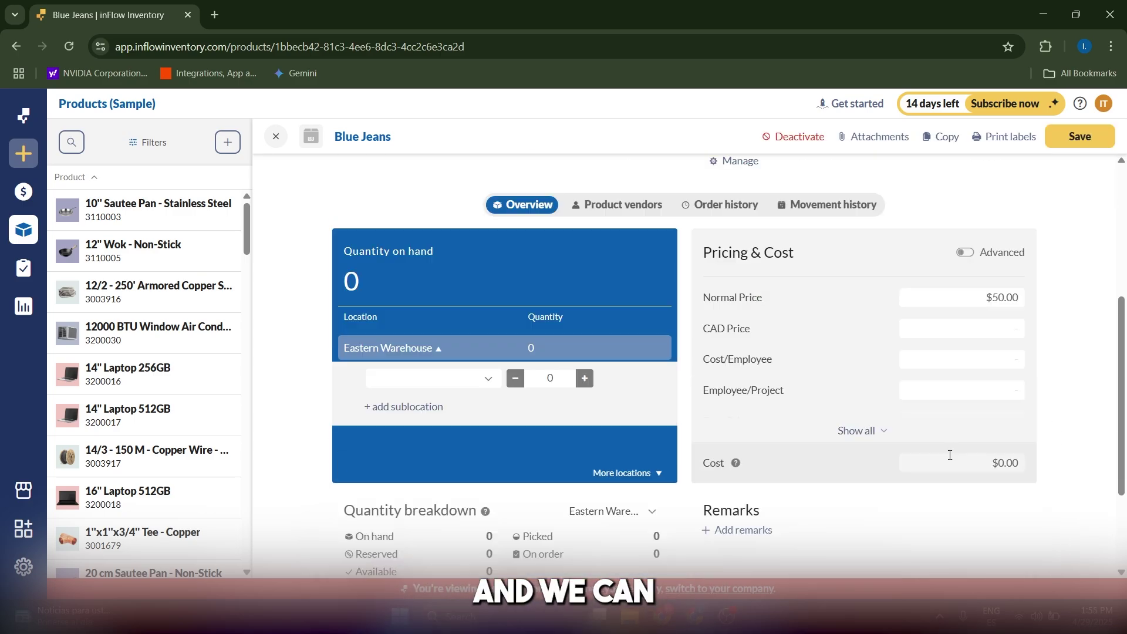
click(990, 461)
click(989, 462)
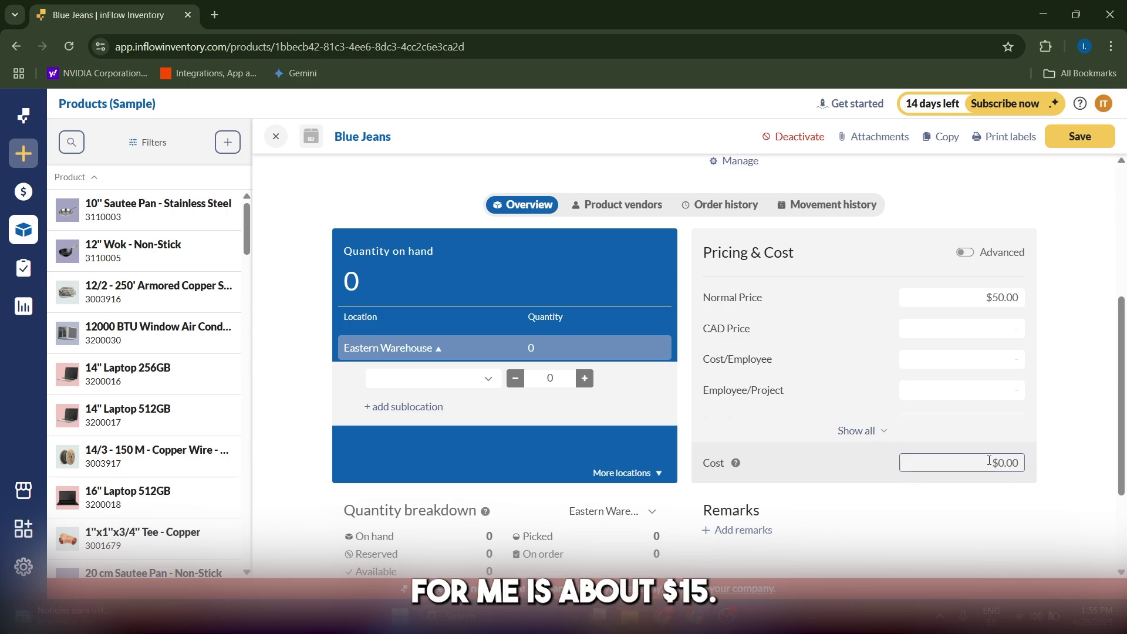
click(946, 480)
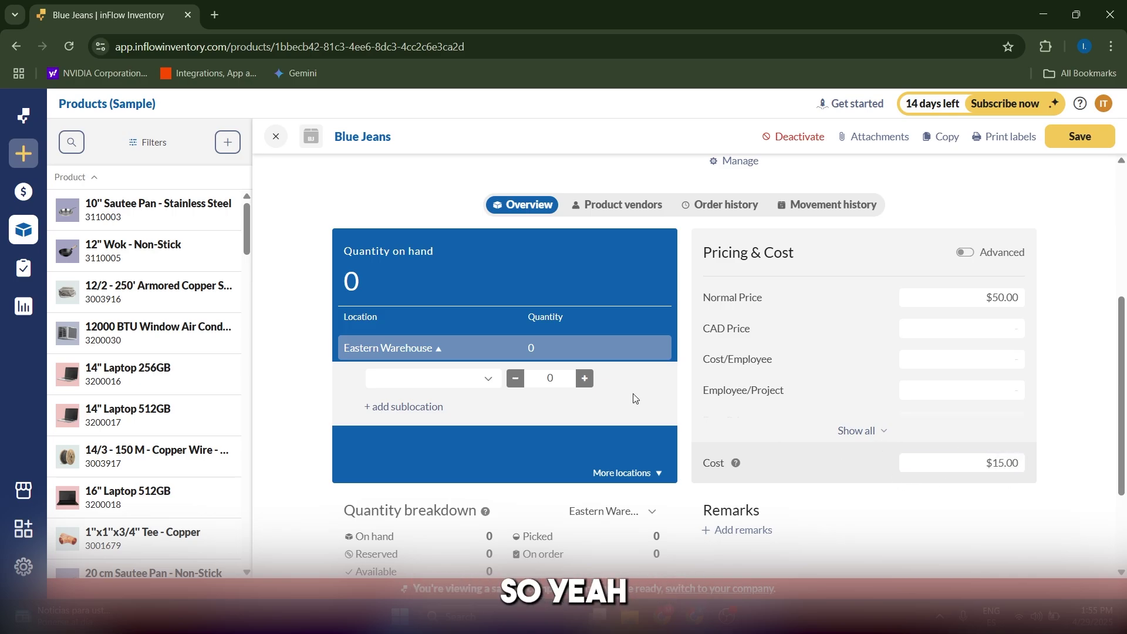
Assign the Blue Jeans stock to sublocation A-01 of the Eastern Warehouse with a quantity of 50.
scroll(683, 409, down, 1)
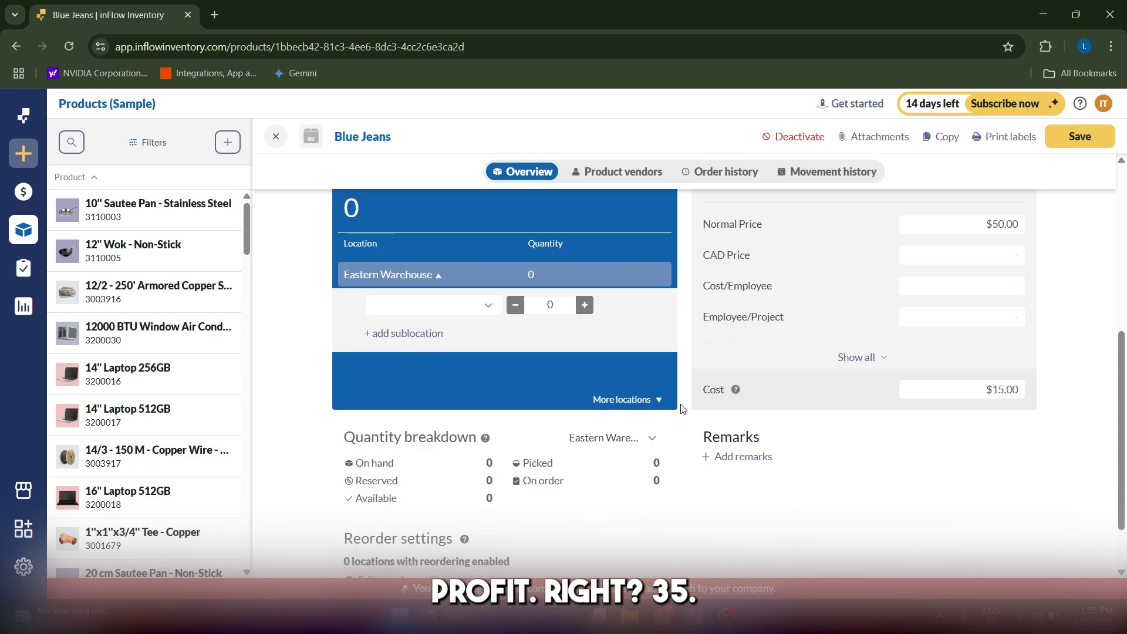
scroll(683, 409, up, 1)
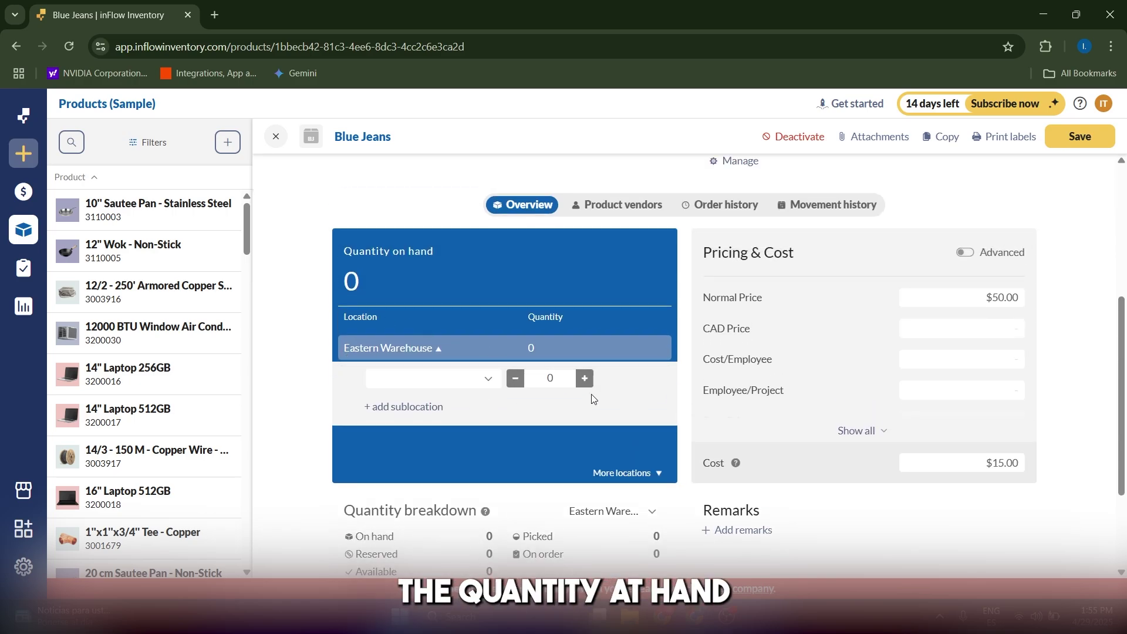
click(469, 378)
click(465, 422)
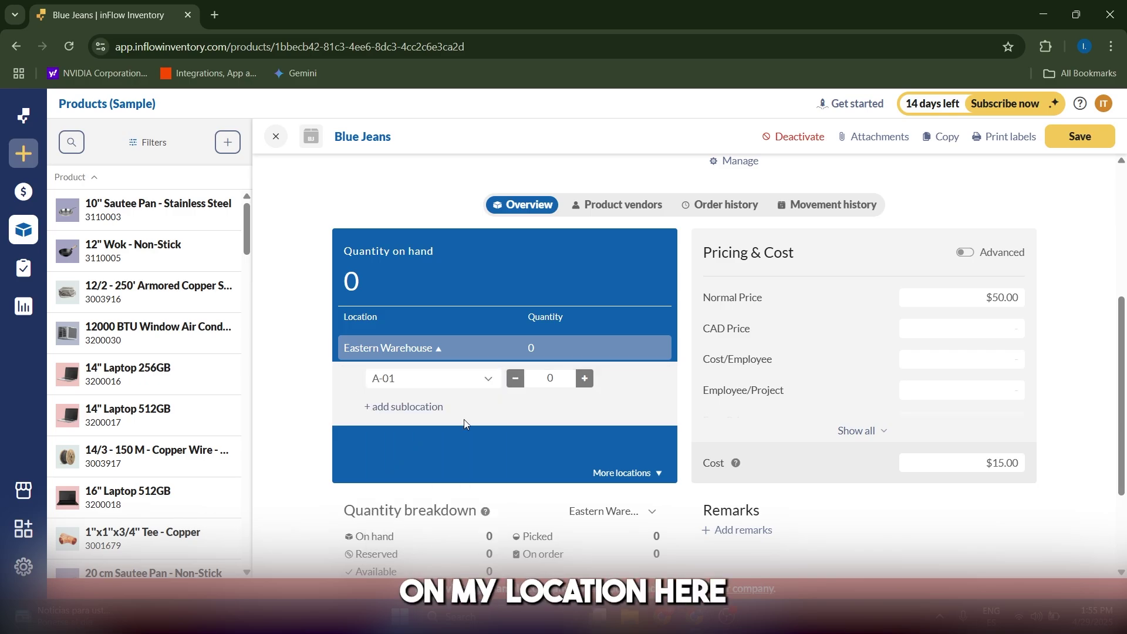
click(584, 378)
click(585, 377)
click(555, 379)
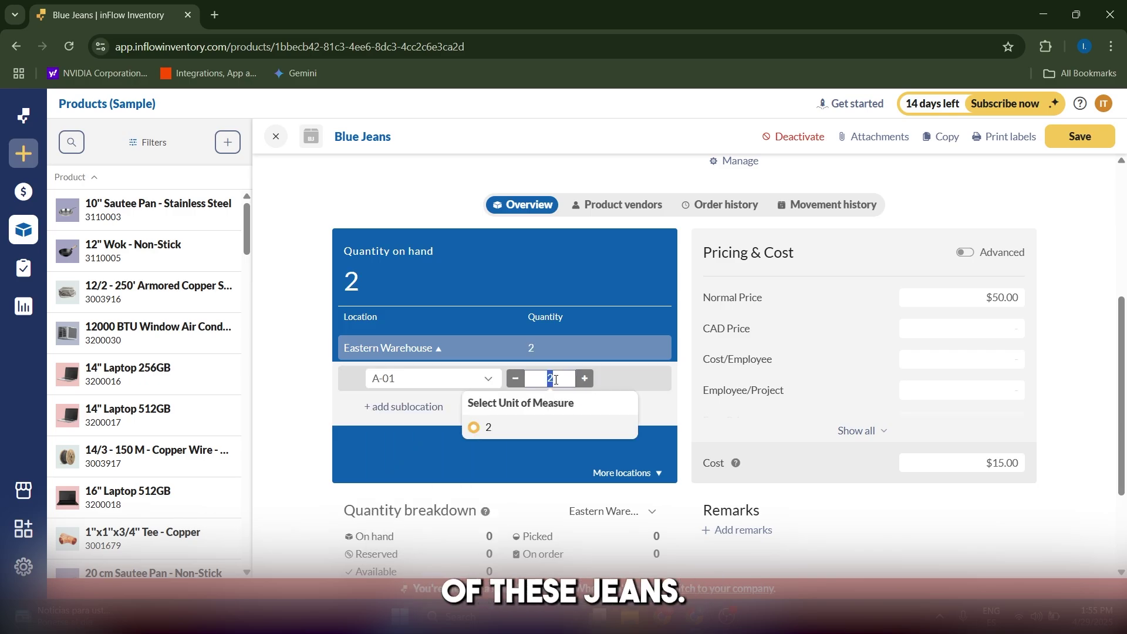
key(BackSpace)
text(50)
click(649, 397)
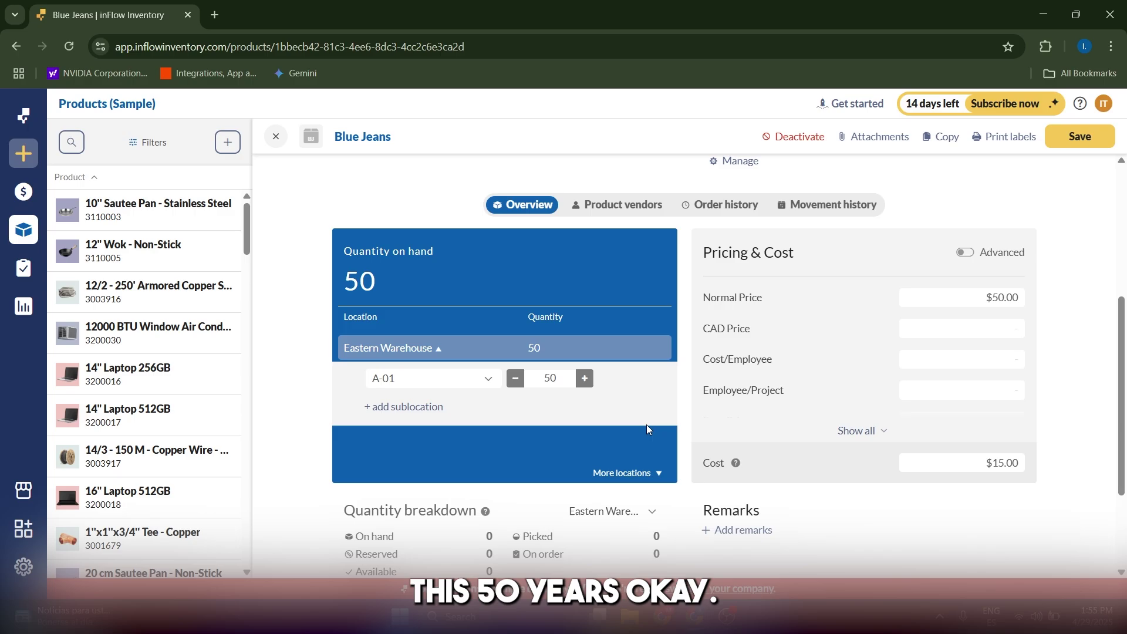
Save the Blue Jeans product record with its pricing and stock details.
scroll(643, 437, down, 2)
scroll(660, 446, up, 5)
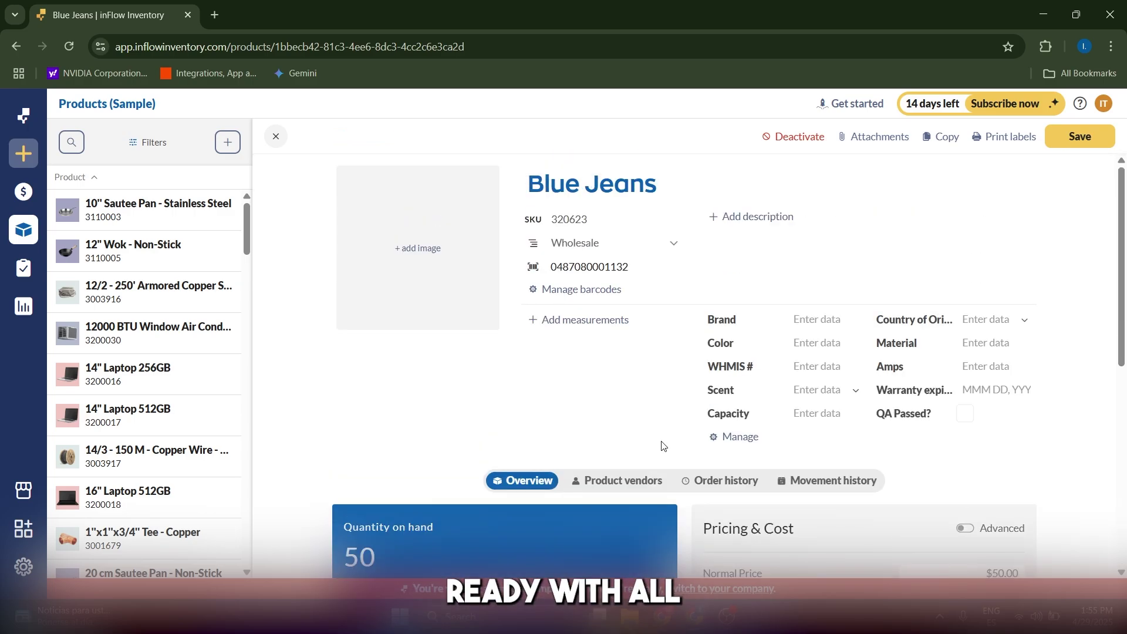
click(1083, 138)
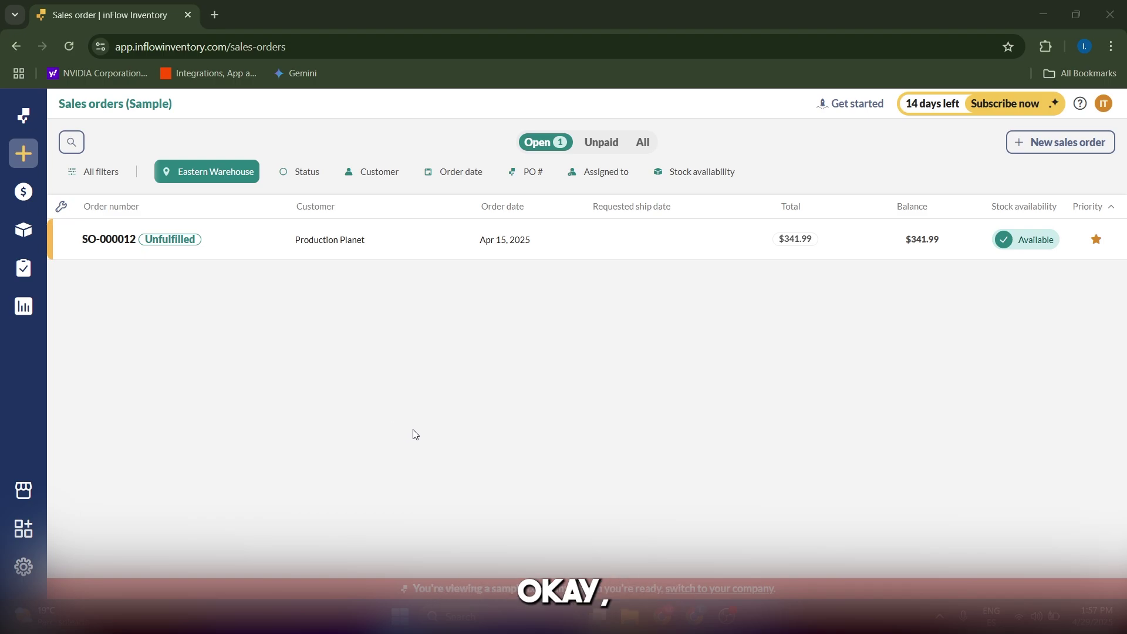
Start a new sales order for the second existing customer in the customer list.
mouse_move(22, 204)
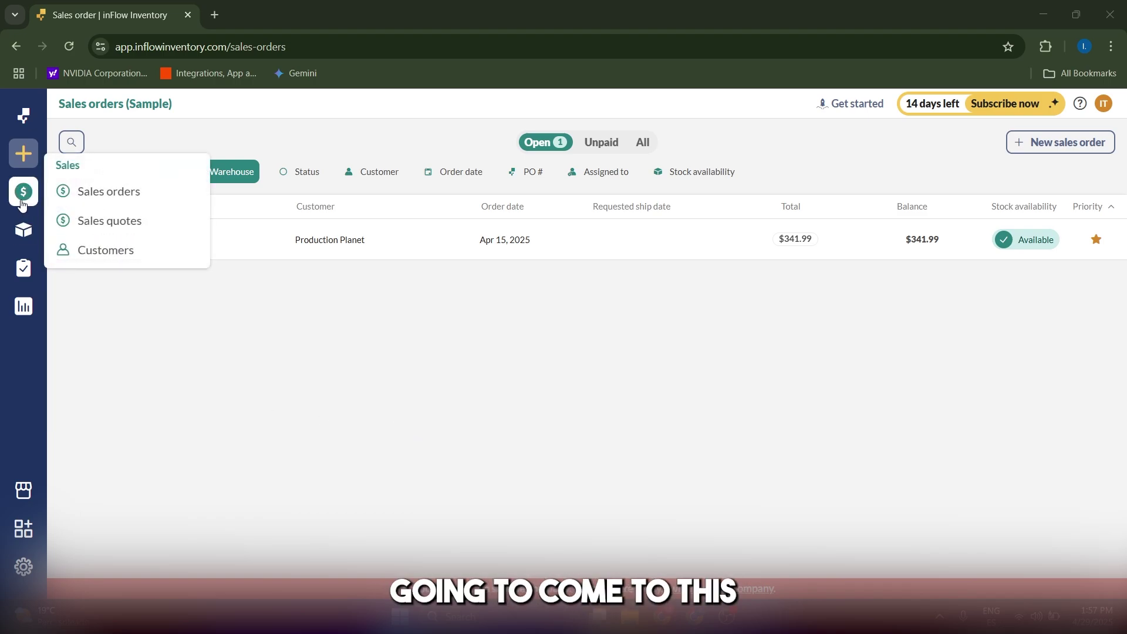
click(114, 193)
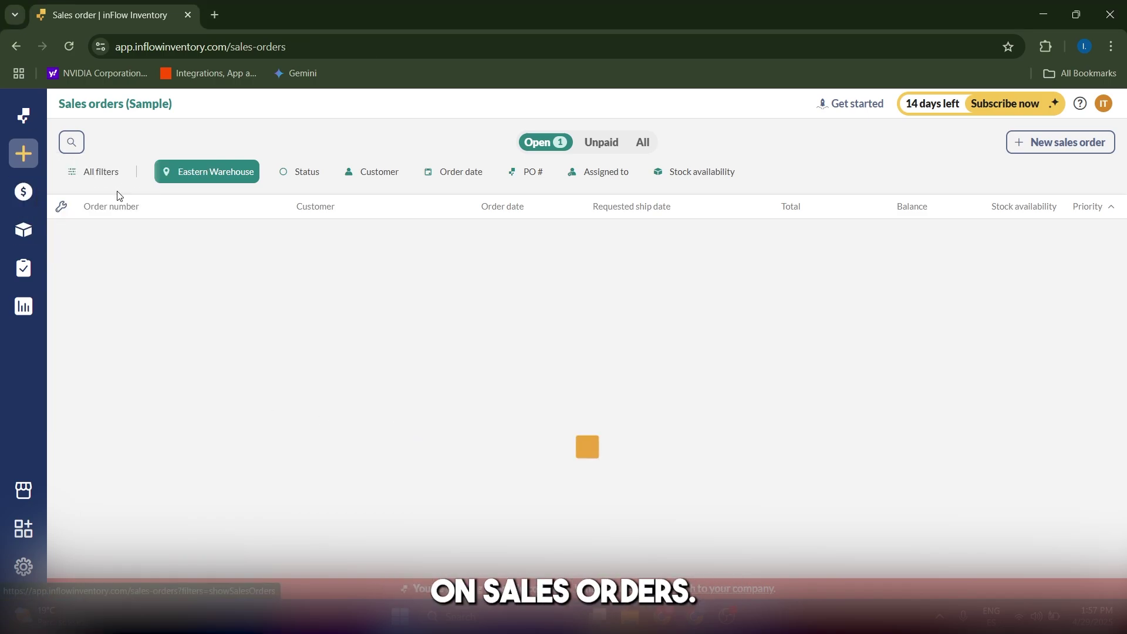
click(1019, 146)
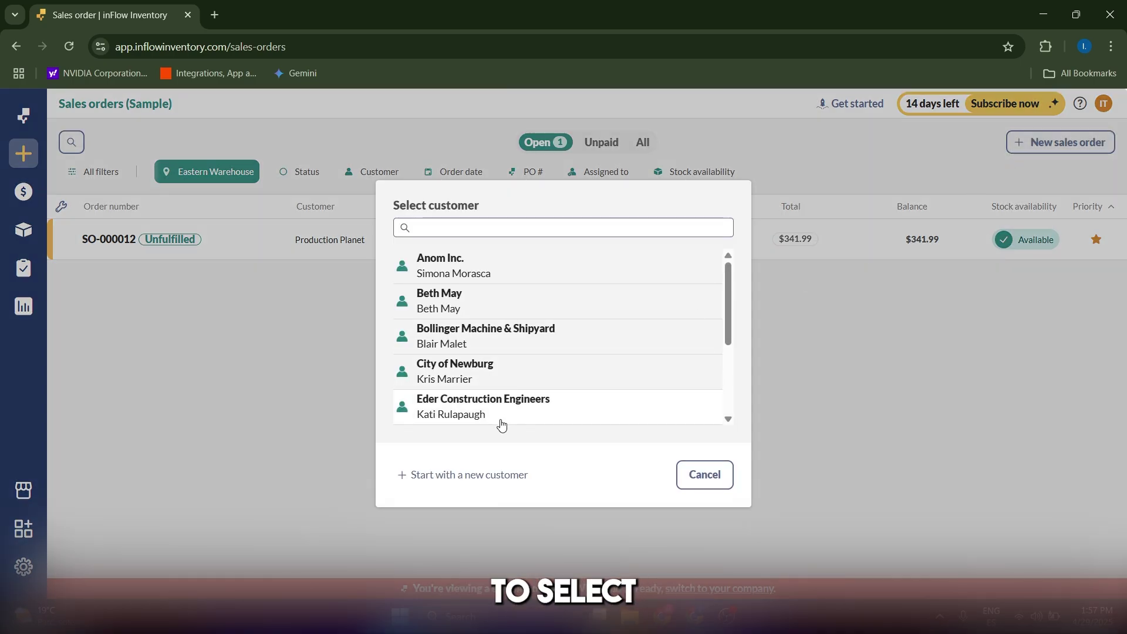
scroll(522, 344, down, 2)
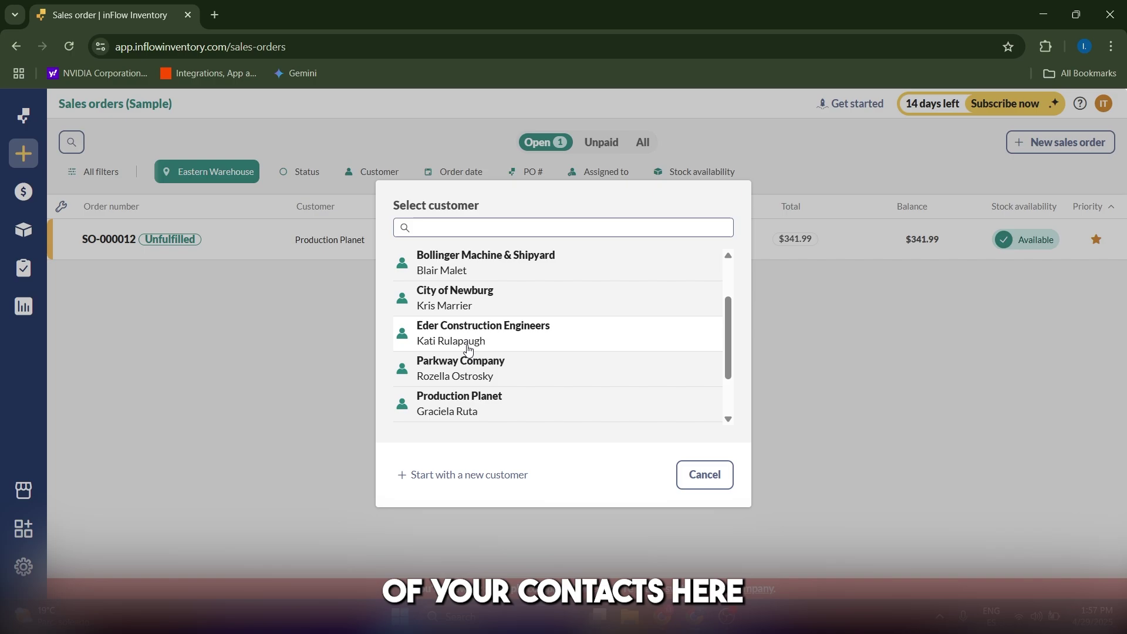
scroll(504, 319, down, 2)
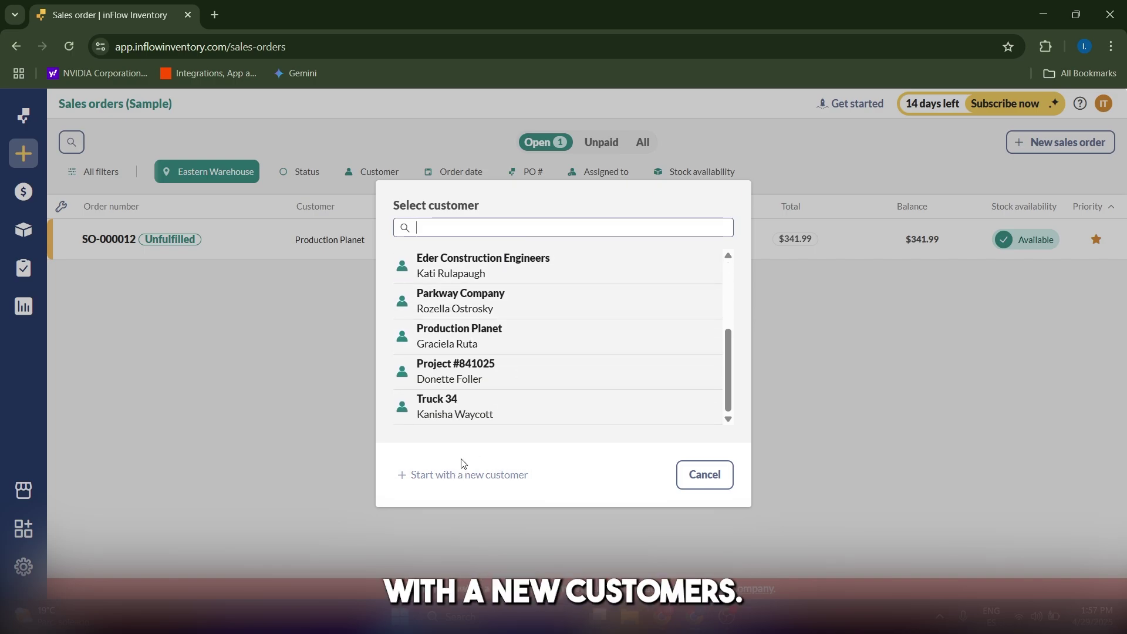
scroll(485, 400, up, 3)
scroll(486, 402, down, 3)
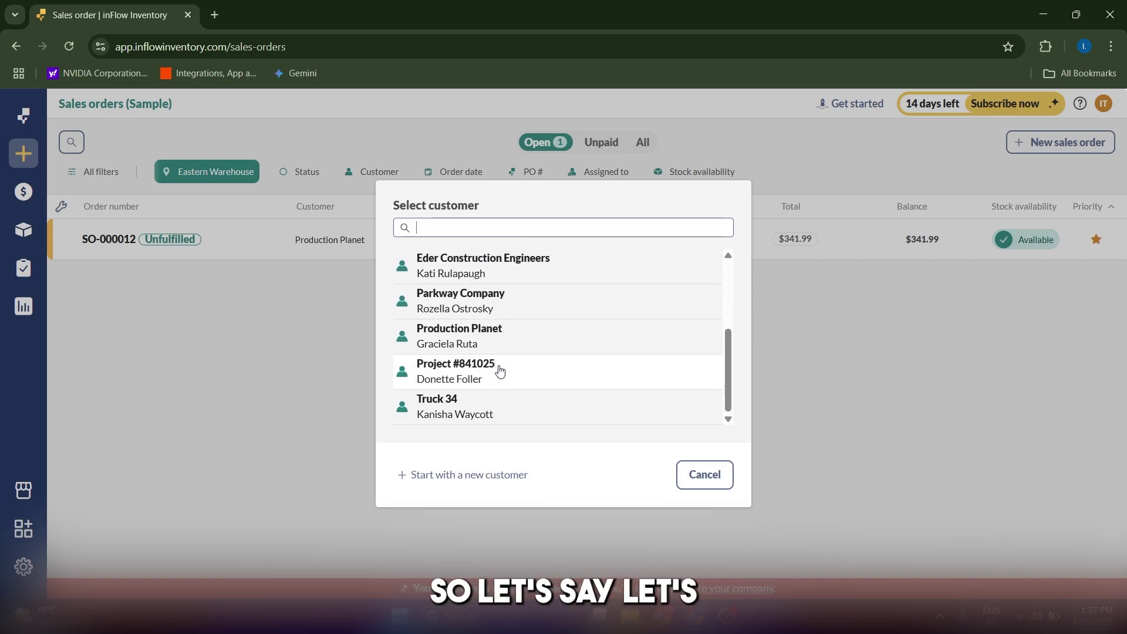
scroll(500, 370, up, 3)
click(488, 302)
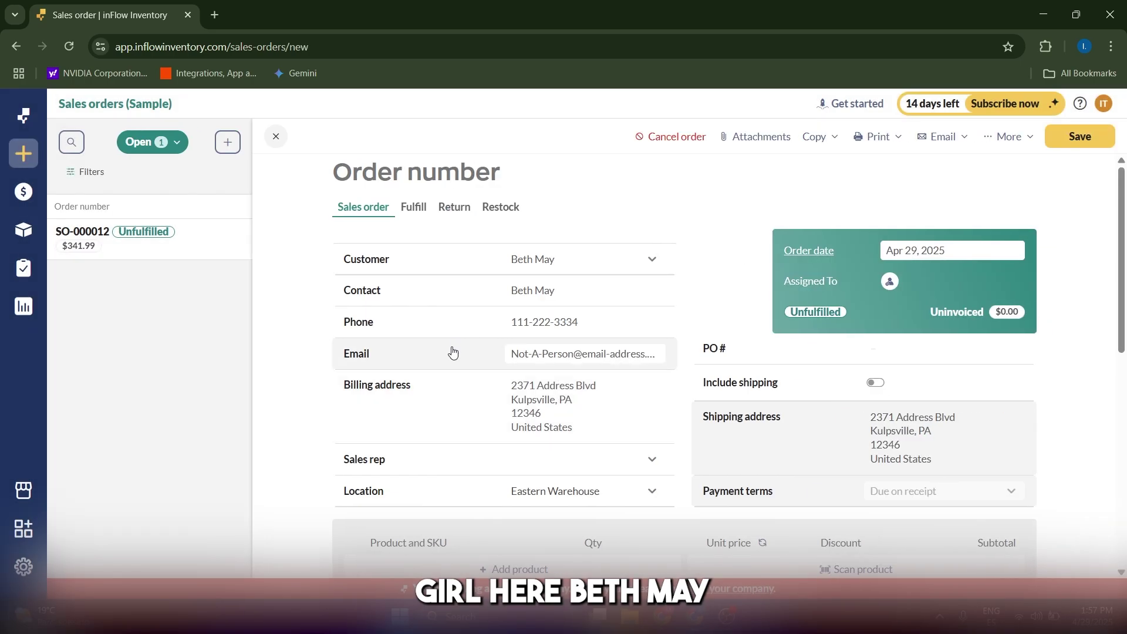
scroll(645, 358, down, 2)
scroll(821, 376, up, 2)
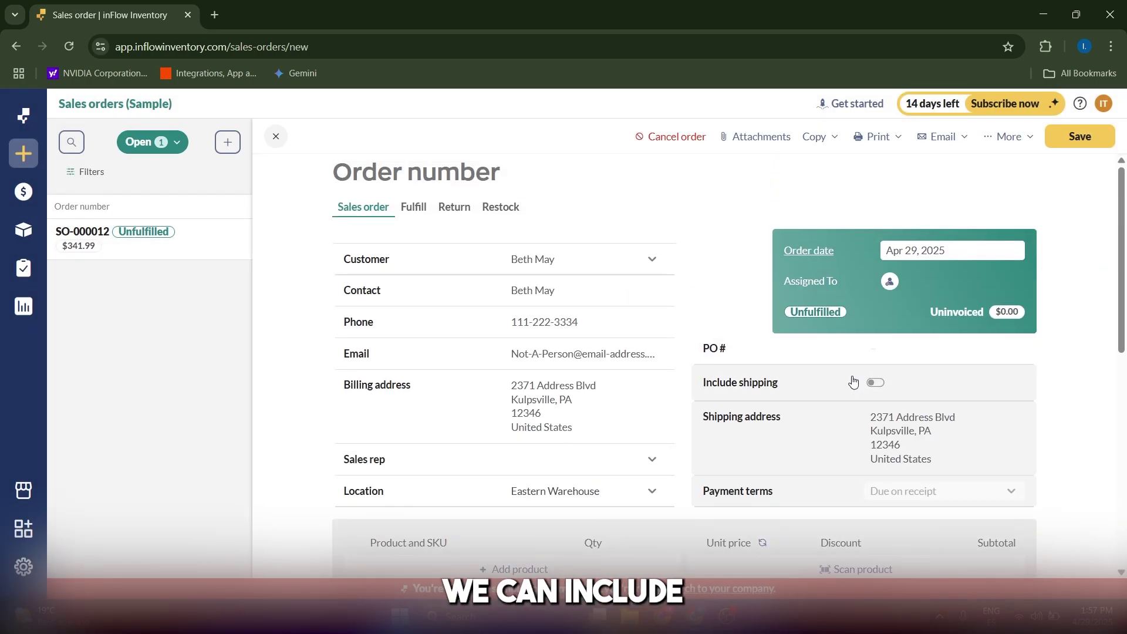
click(877, 389)
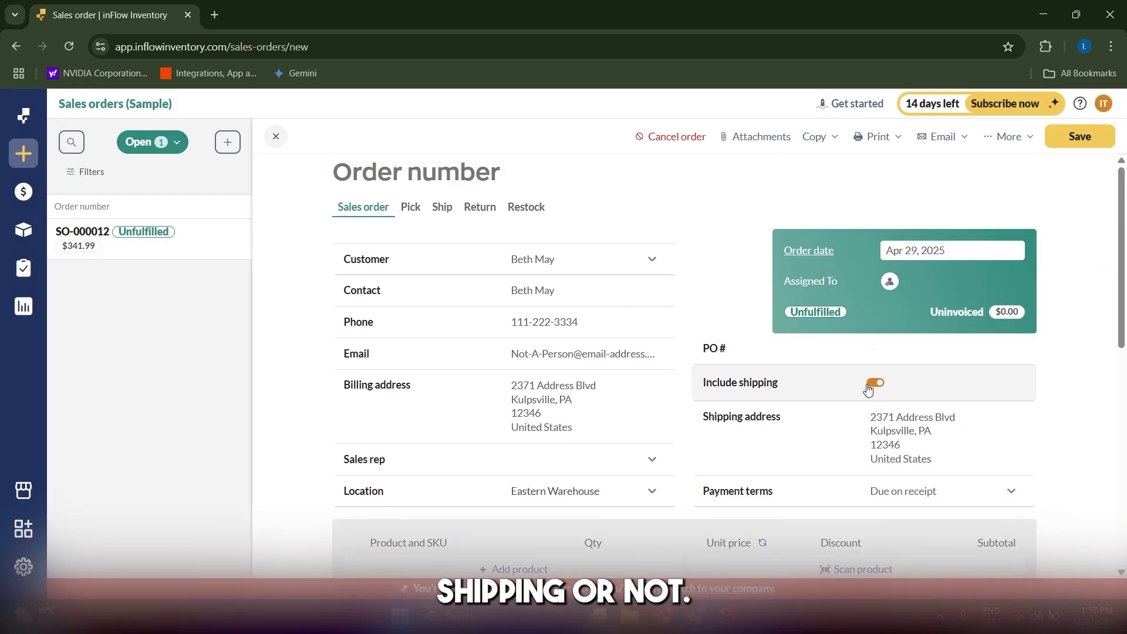
click(870, 386)
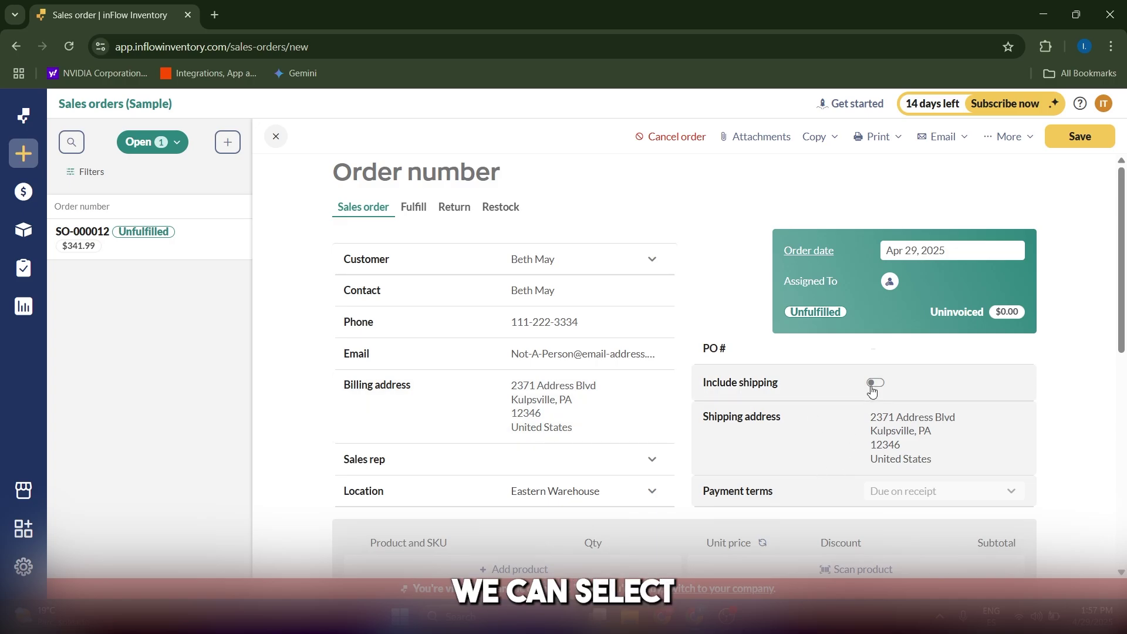
click(873, 386)
click(911, 493)
click(910, 493)
click(870, 385)
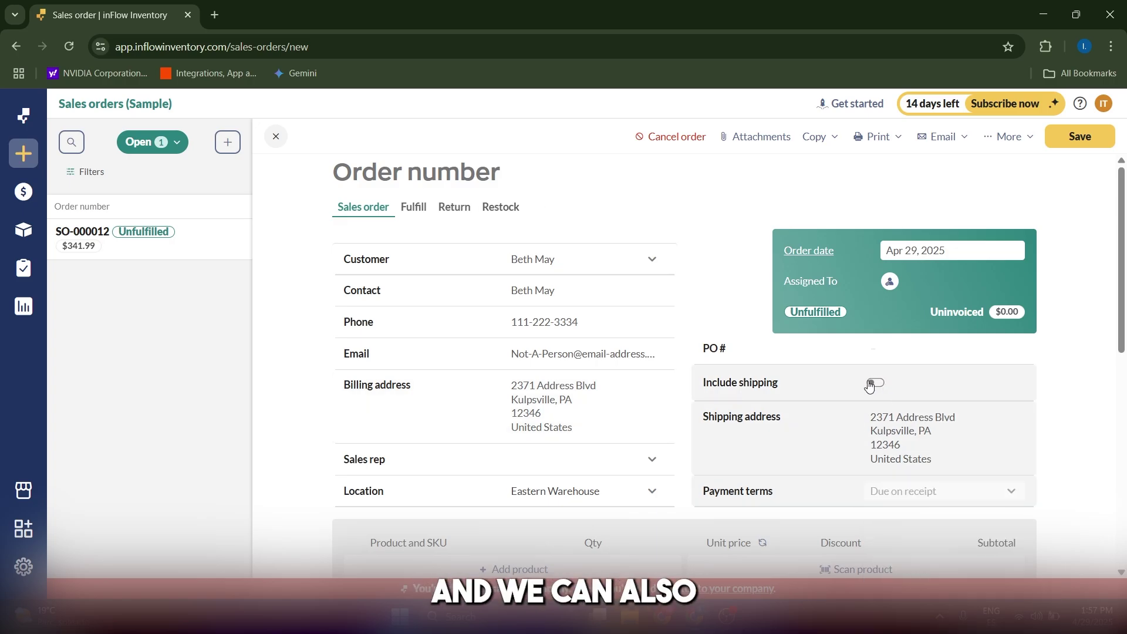
Add the 10'' Sautee Pan - Stainless Steel to the sales order with a quantity of 3.
scroll(857, 381, down, 4)
scroll(576, 415, down, 4)
scroll(575, 414, up, 6)
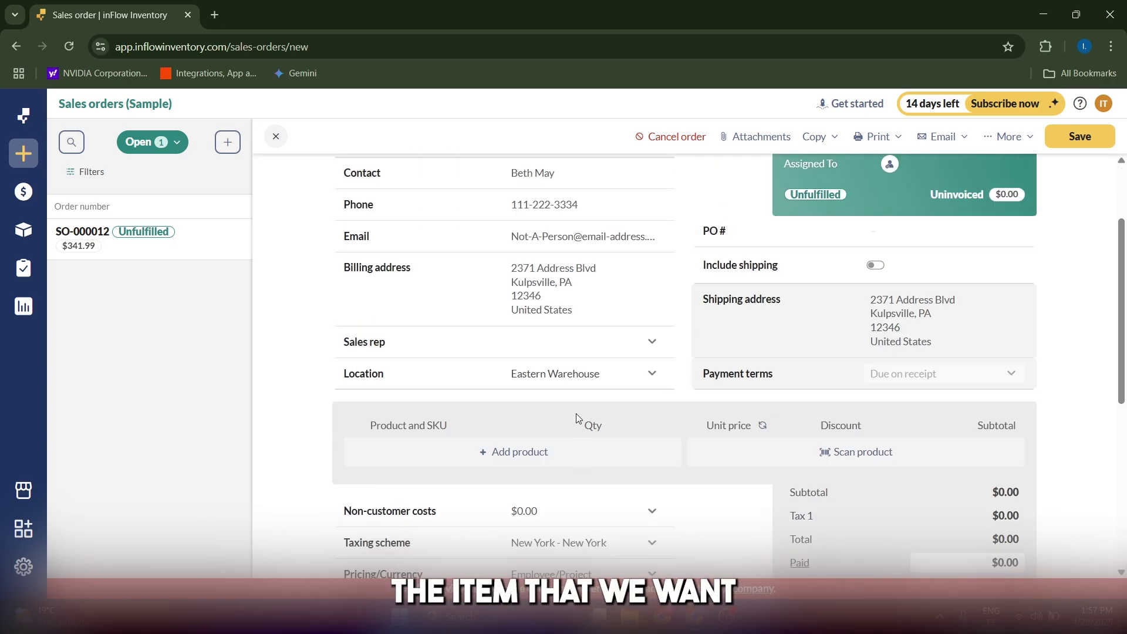
scroll(663, 391, up, 2)
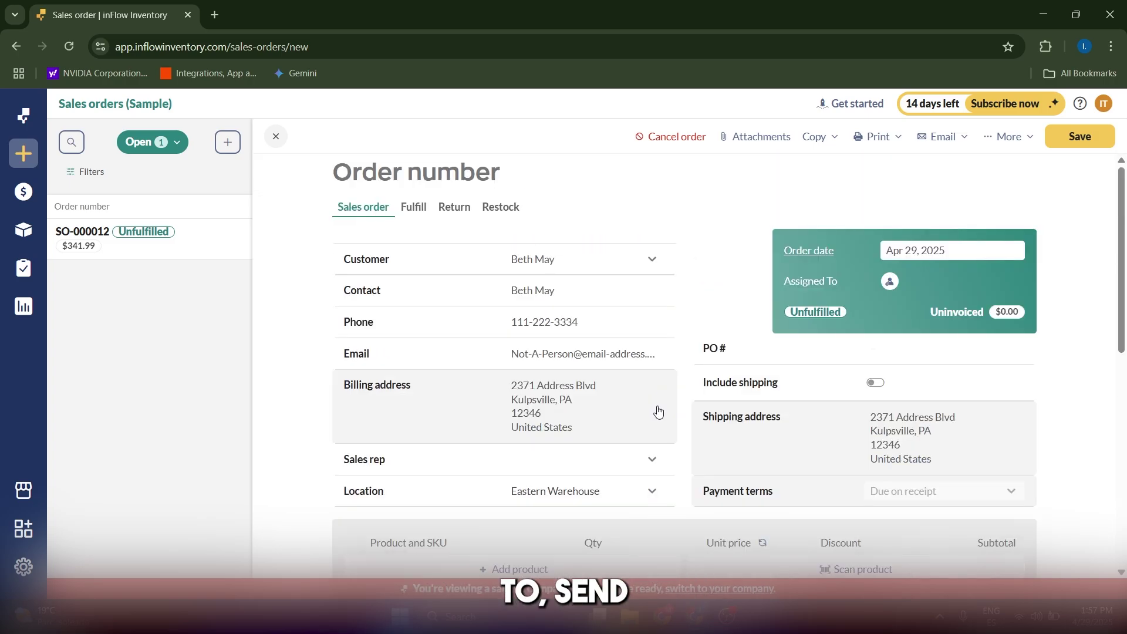
scroll(644, 380, down, 5)
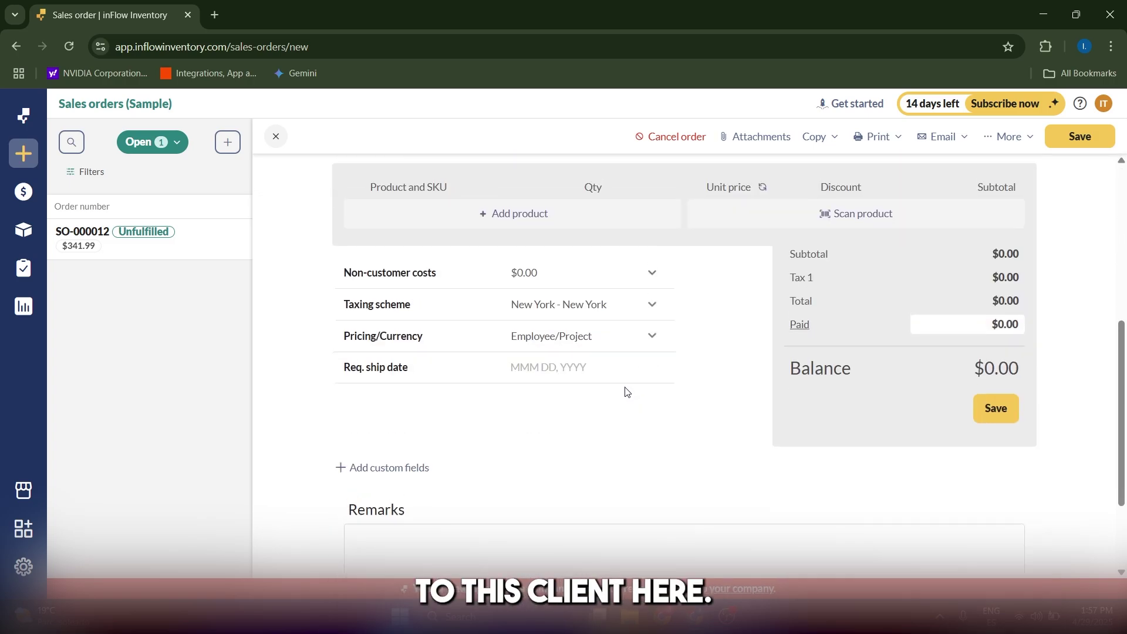
scroll(627, 390, up, 4)
scroll(498, 476, down, 1)
click(457, 421)
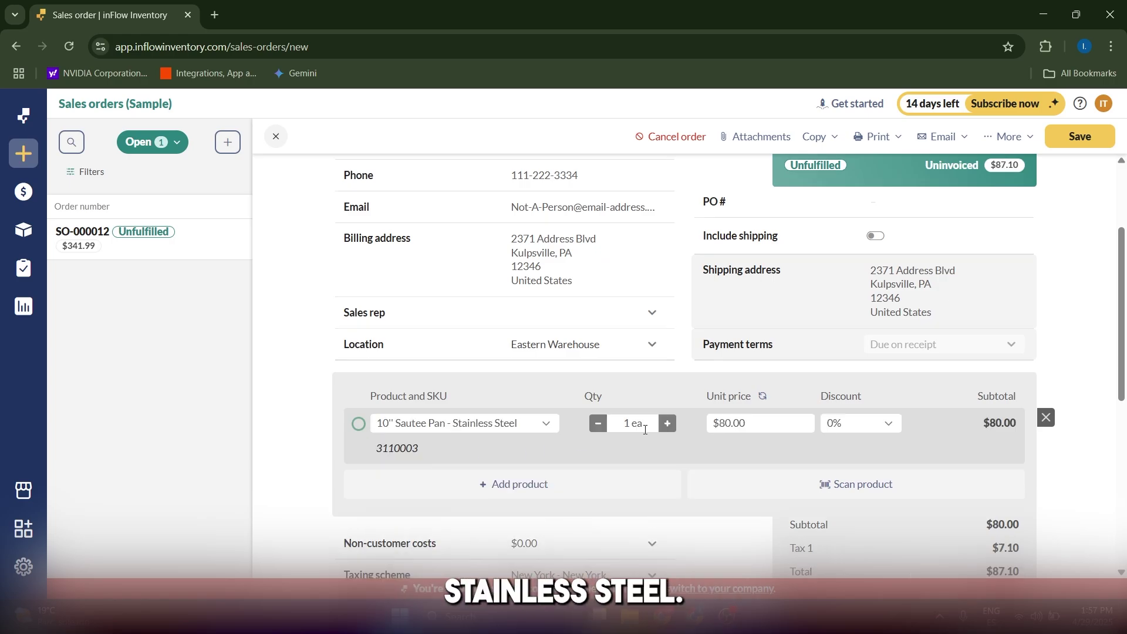
double_click(668, 423)
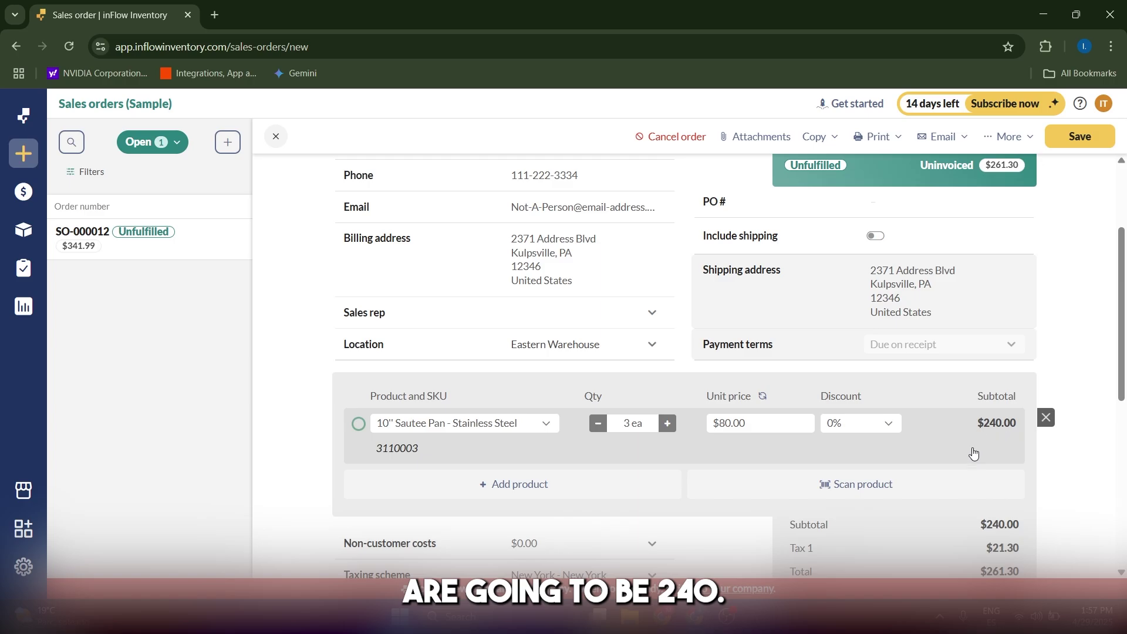
Keep the sautee pan's discount at 0% and add the 12" Wok - Non-Stick to the sales order.
click(885, 425)
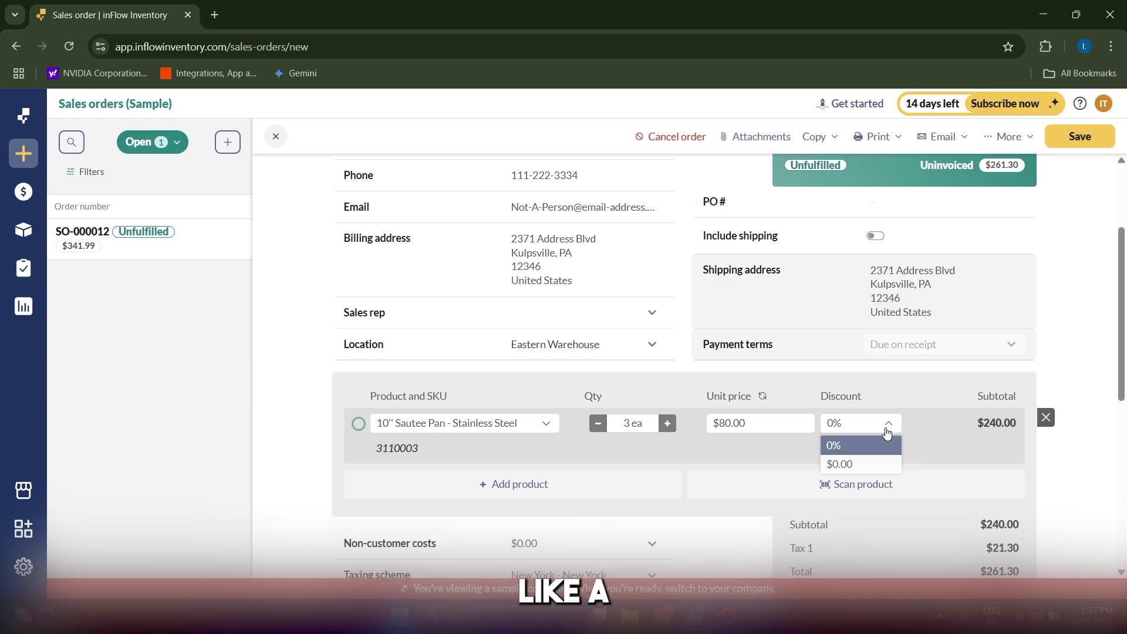
click(868, 452)
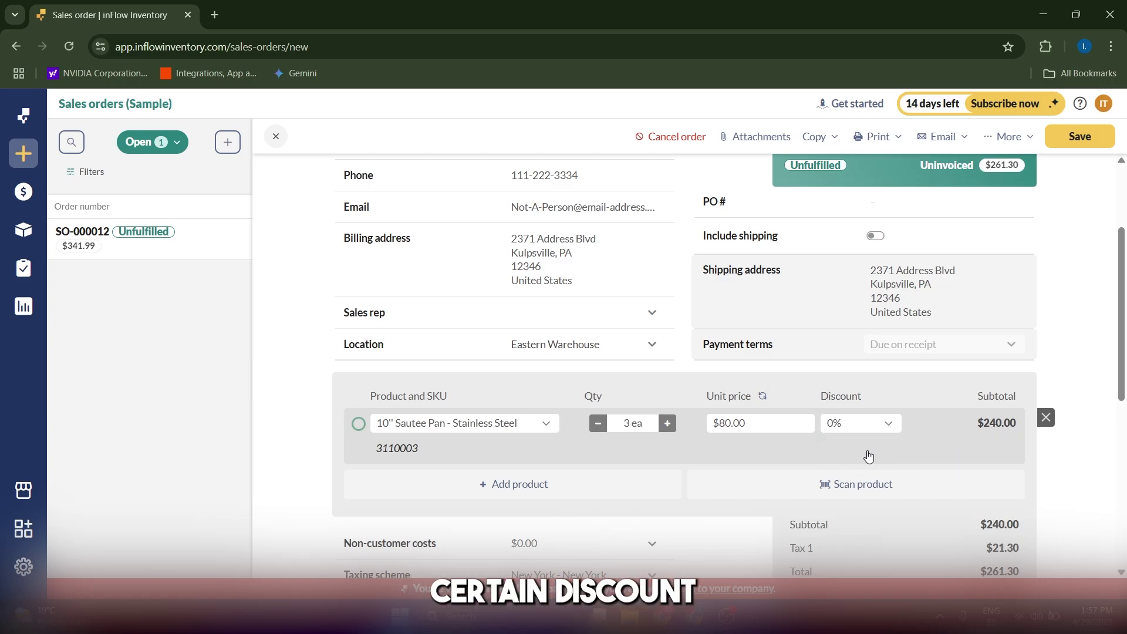
click(501, 483)
click(505, 543)
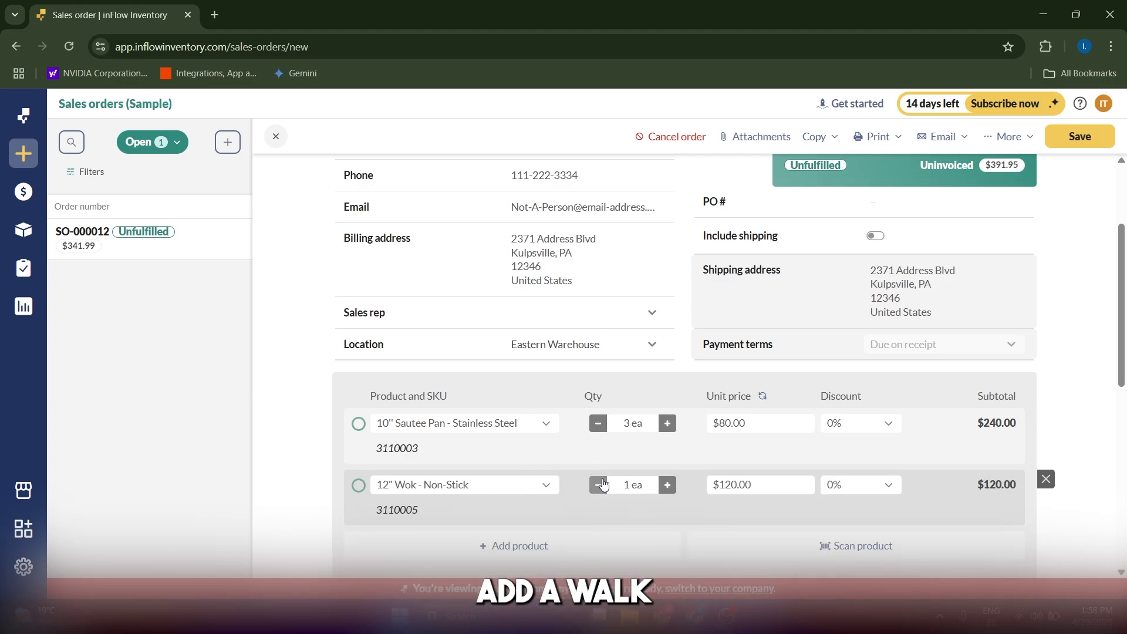
Choose New York - New York as the taxing scheme of the sales order.
scroll(785, 464, down, 1)
scroll(784, 464, down, 1)
scroll(982, 415, down, 1)
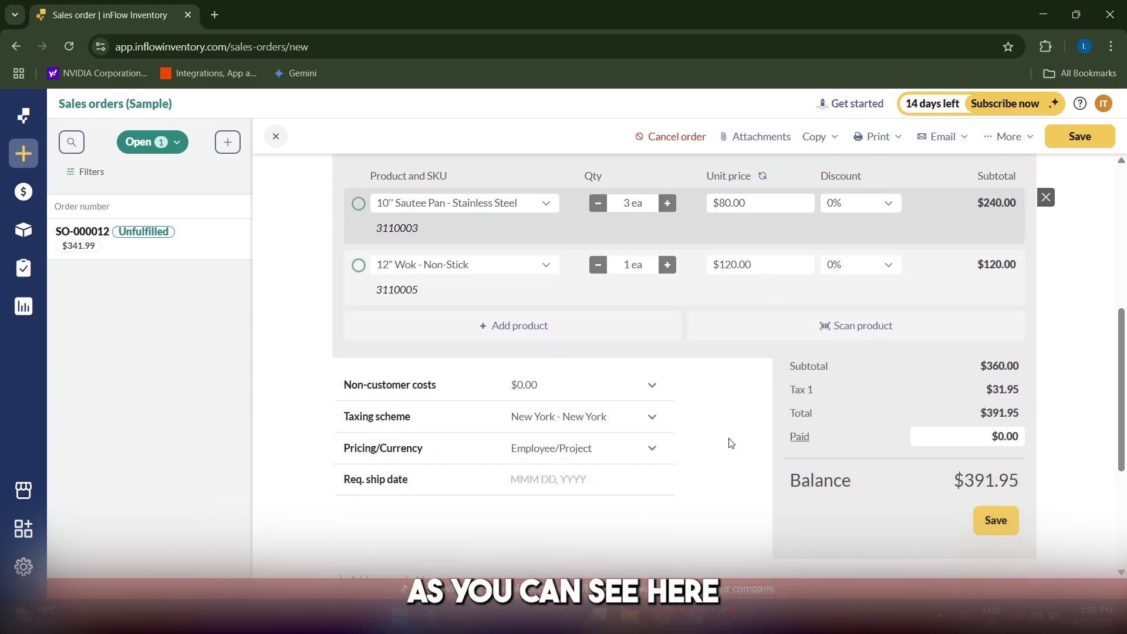
double_click(1001, 391)
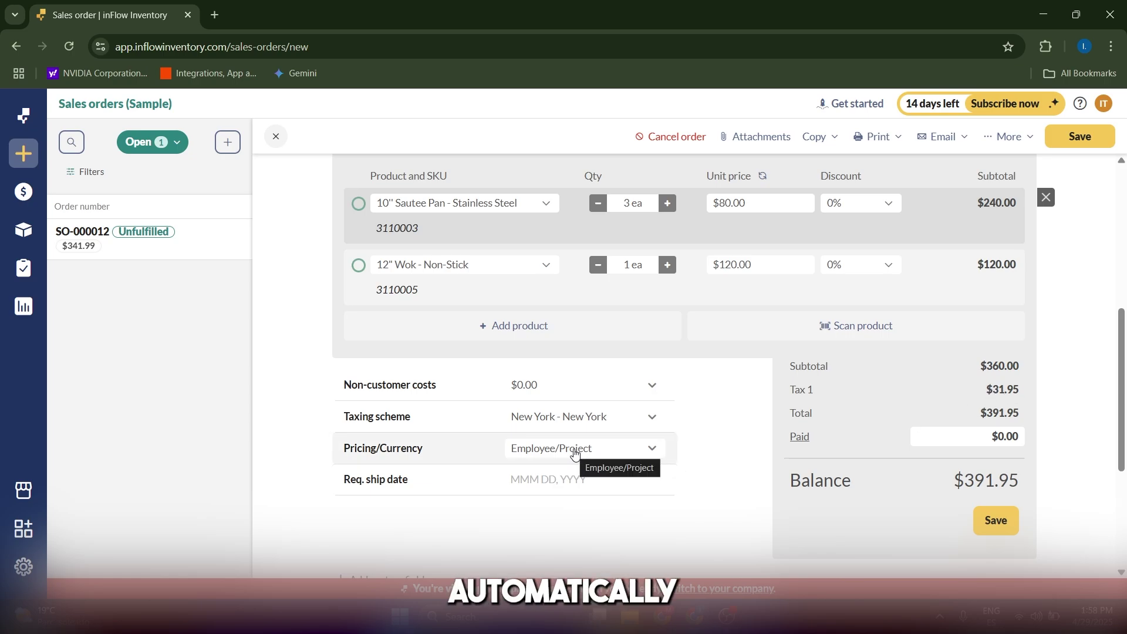
click(627, 424)
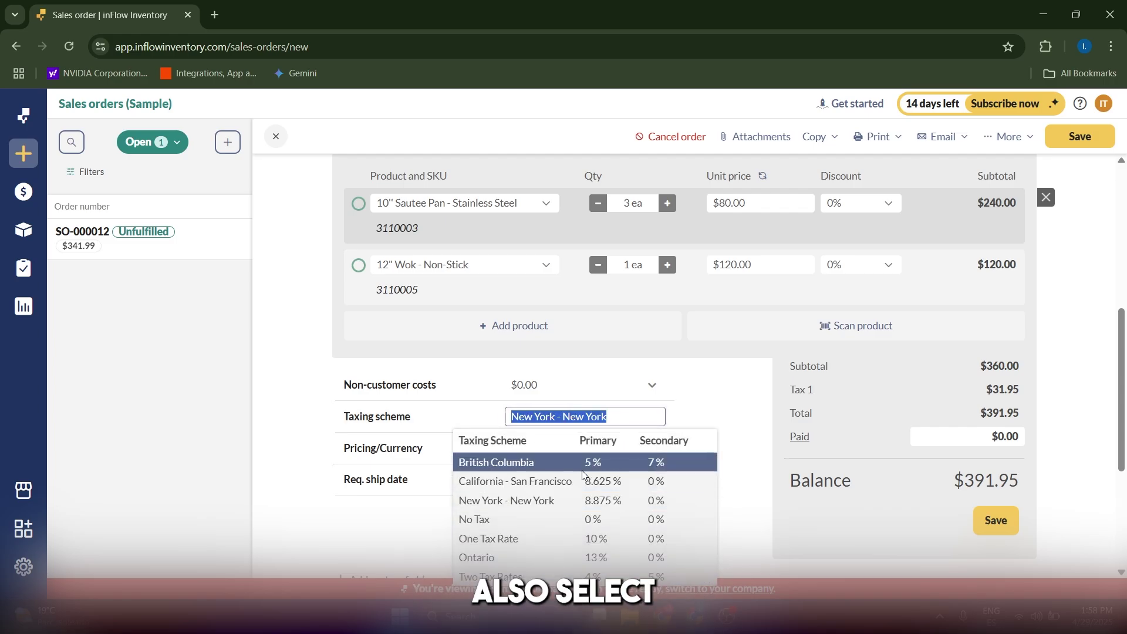
click(541, 500)
Save the sales order and close it to return to the list of open sales orders.
scroll(924, 433, down, 3)
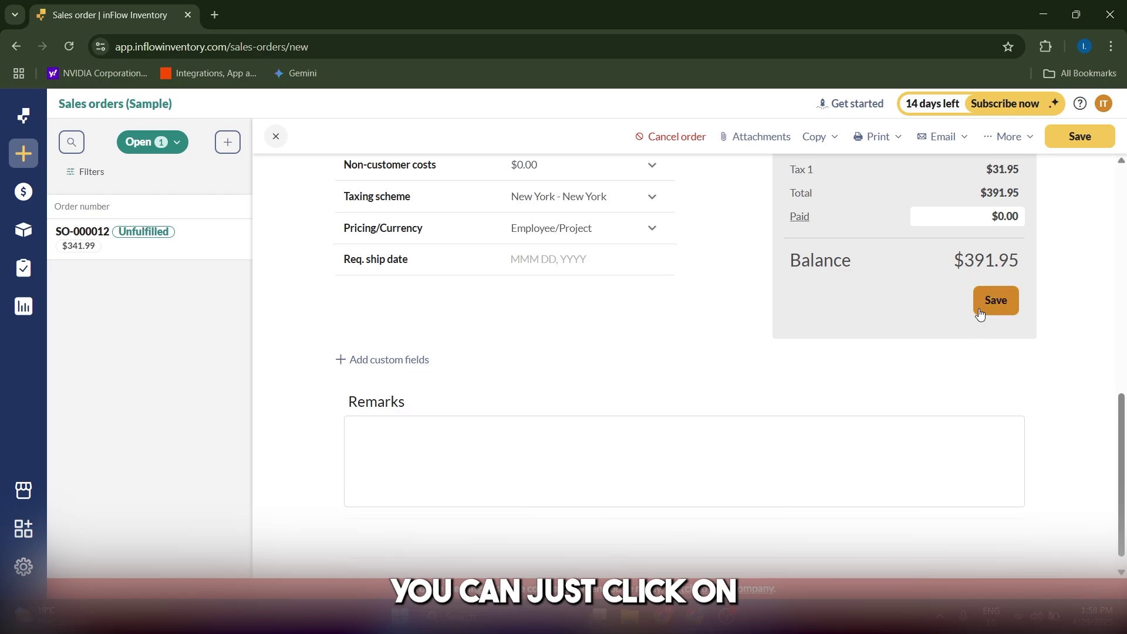
click(981, 313)
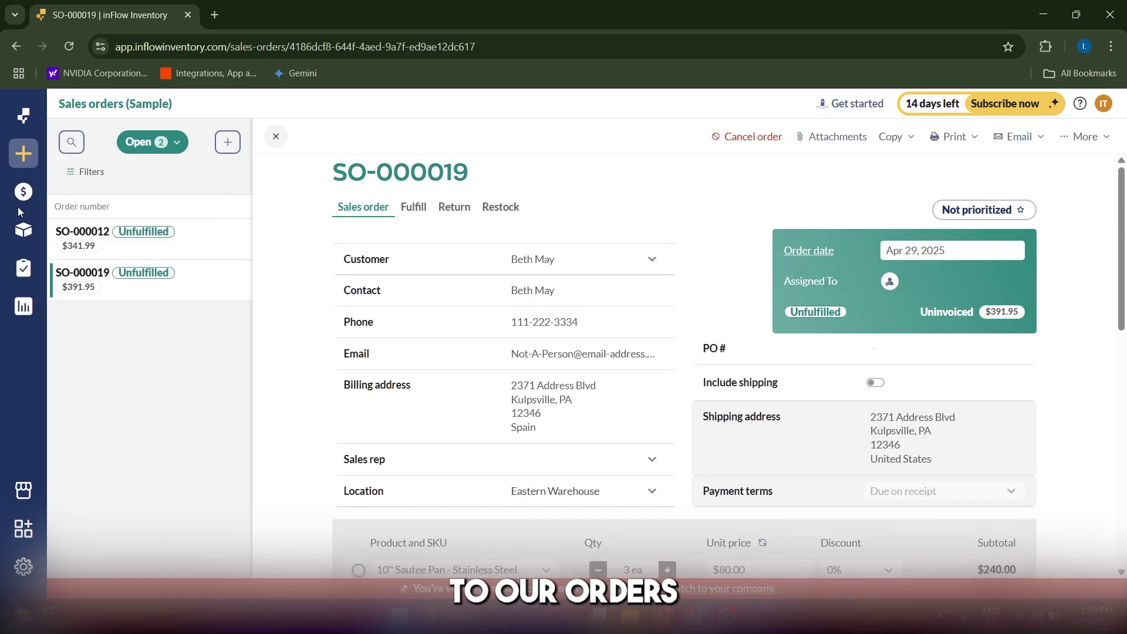
key(Escape)
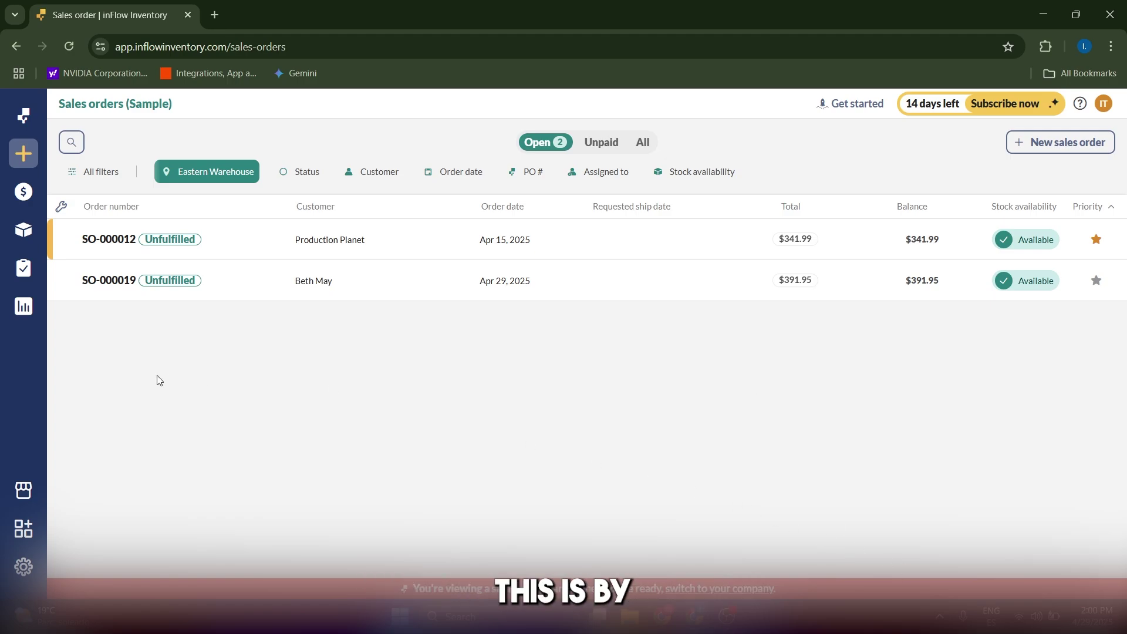
Create a new purchase order for the vendor Bild-R Supply.
mouse_move(13, 262)
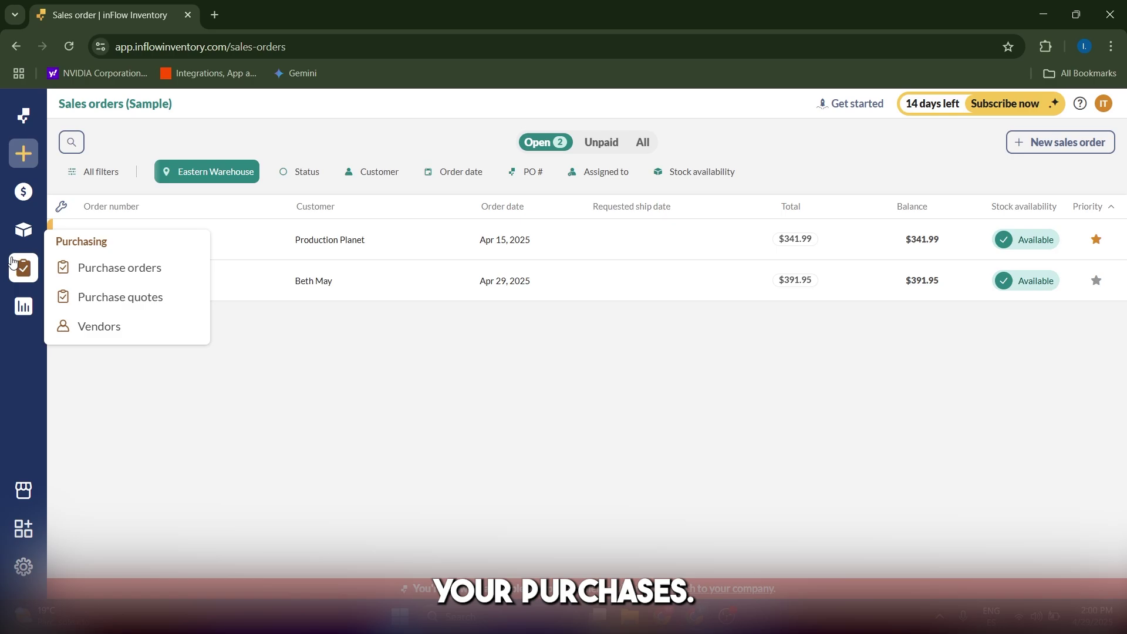
click(106, 268)
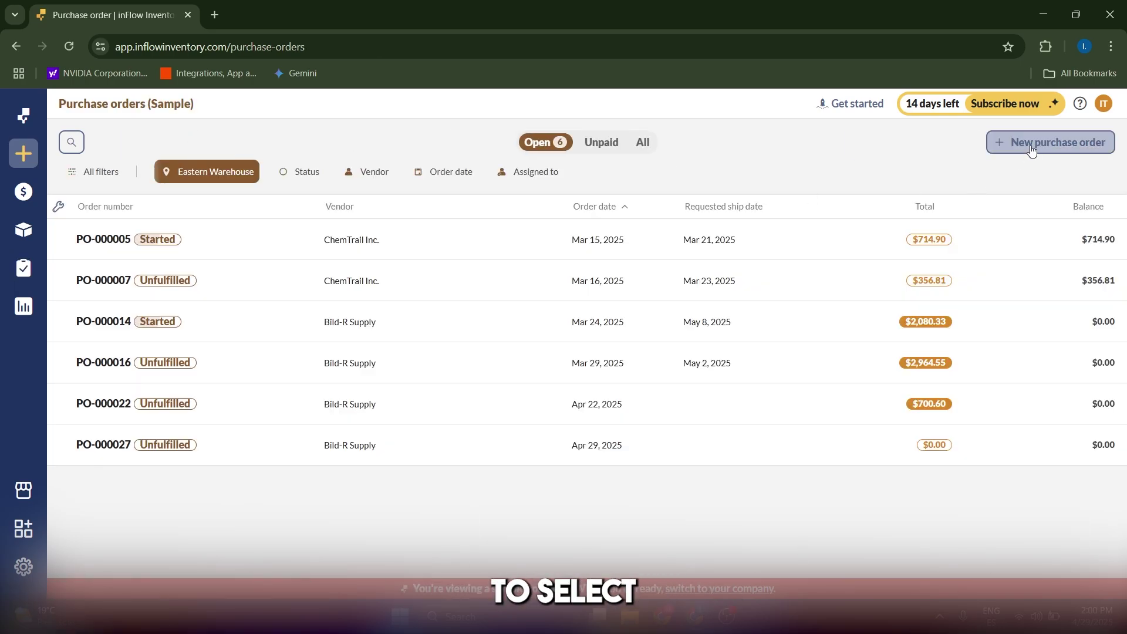
click(1031, 146)
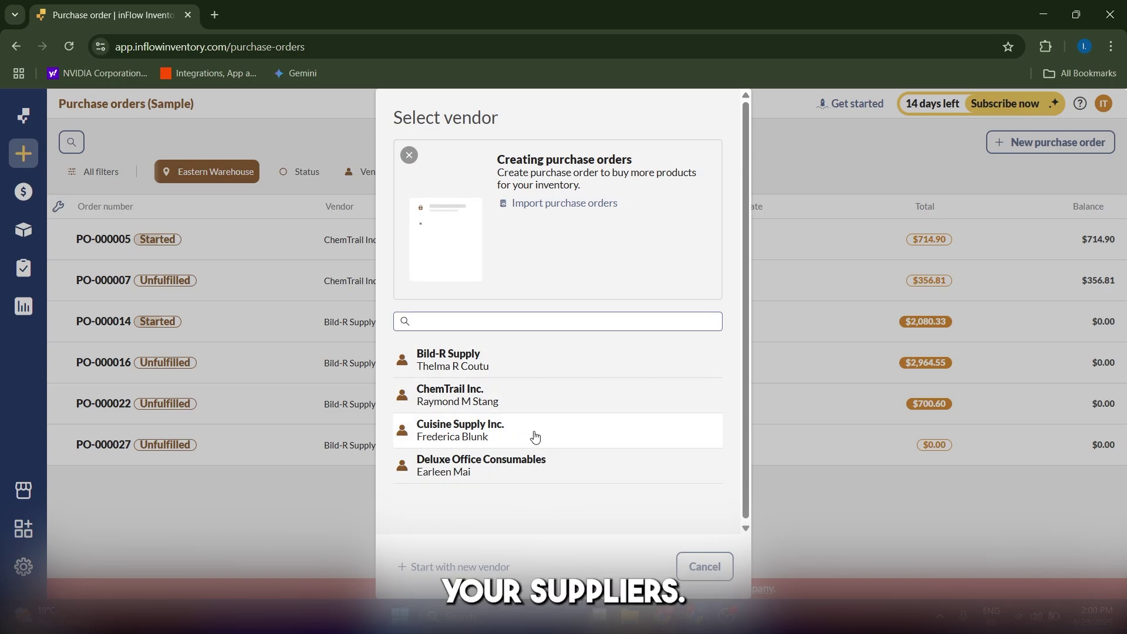
click(497, 359)
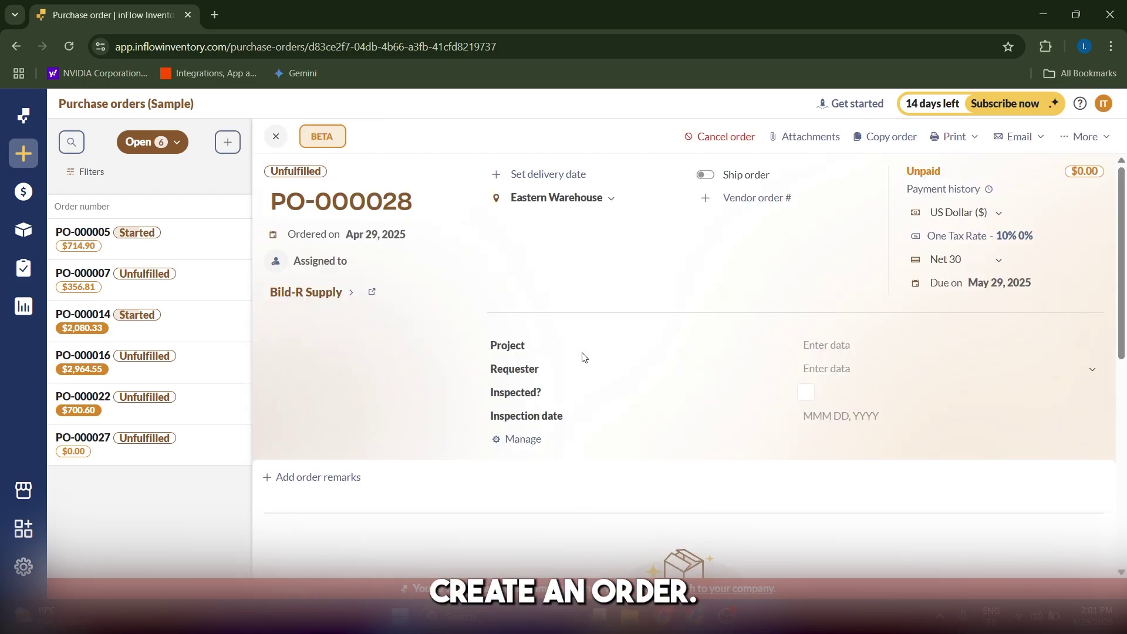
Add 3 cases of the 10'' Sautee Pan - Stainless Steel to the purchase order.
scroll(587, 356, down, 6)
scroll(705, 364, up, 5)
scroll(687, 371, down, 4)
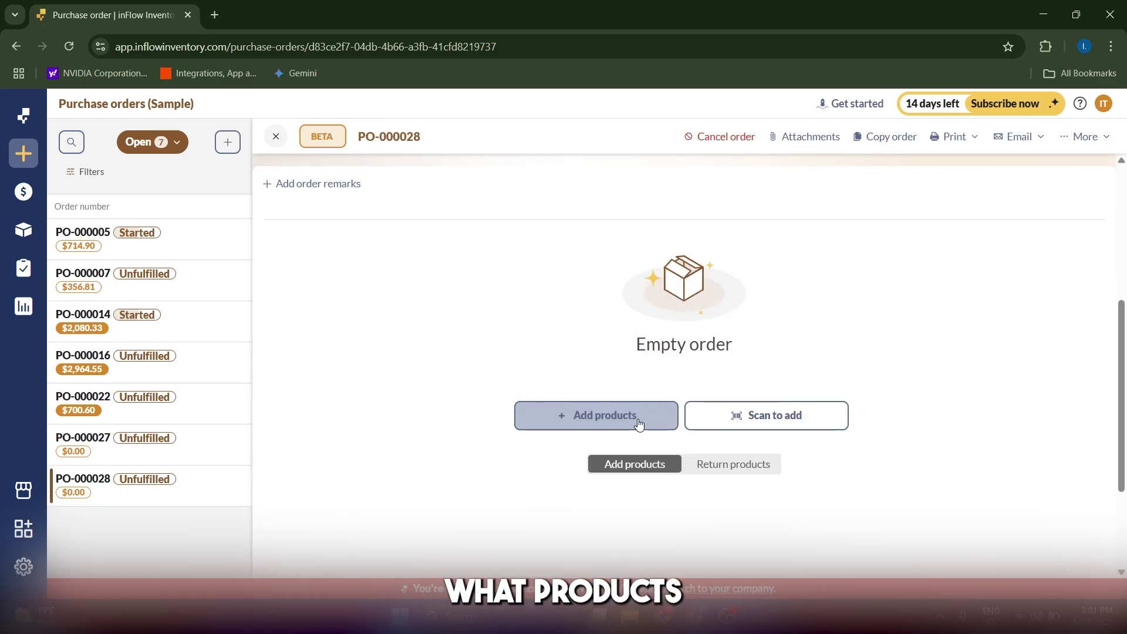
click(630, 417)
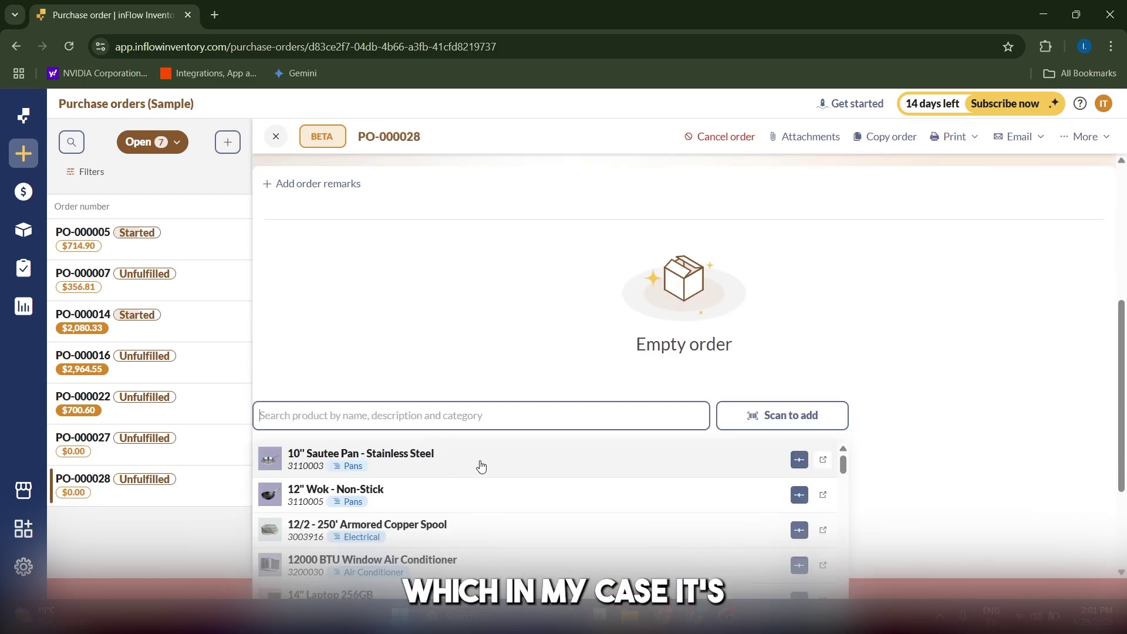
click(493, 468)
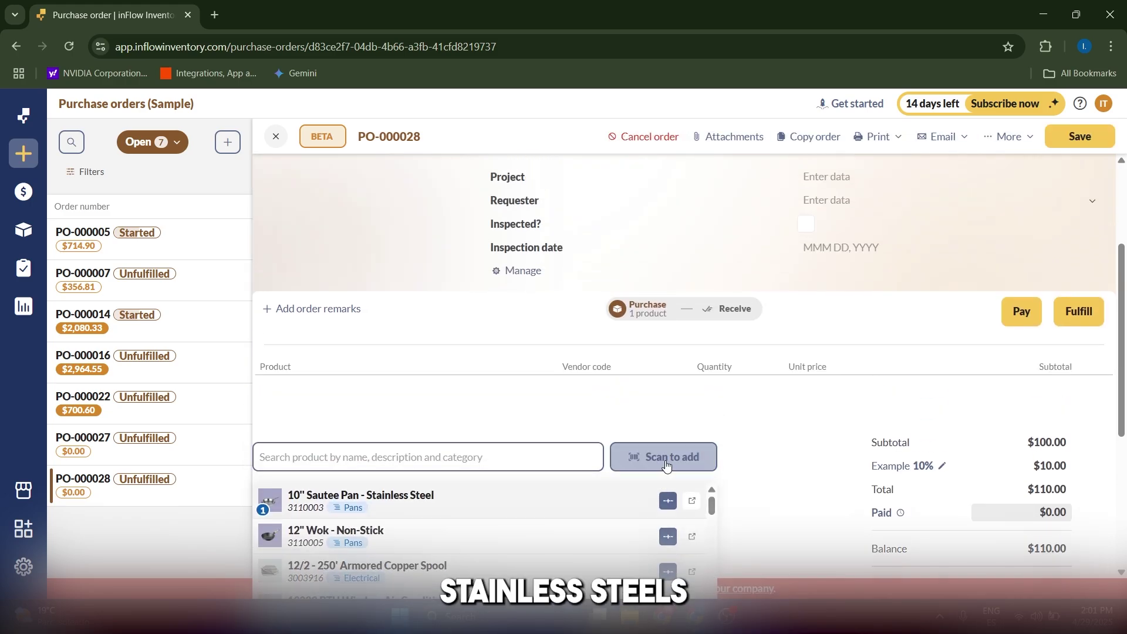
click(445, 505)
click(444, 506)
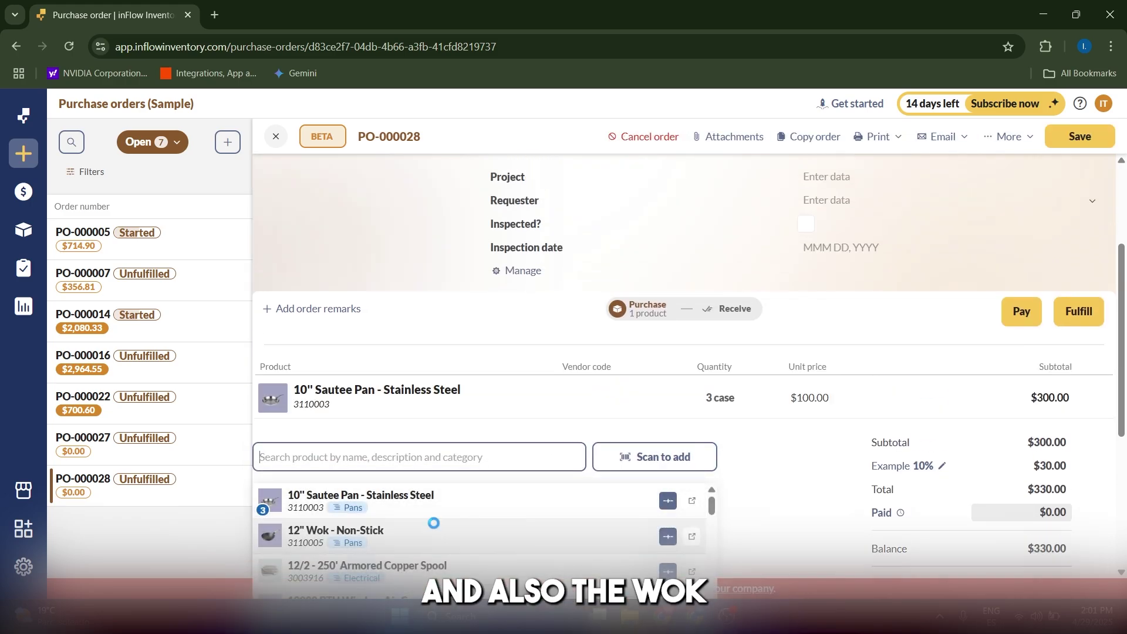
Add 1 case of the 12" Wok - Non-Stick to the purchase order and review the order's totals.
click(437, 524)
click(783, 467)
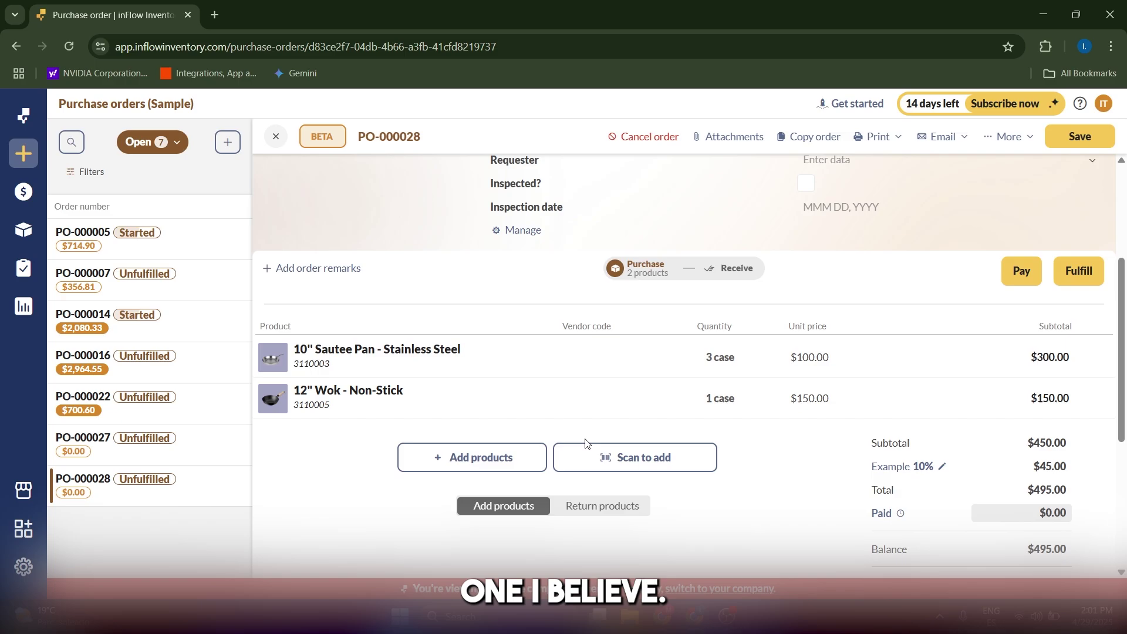
scroll(839, 449, down, 2)
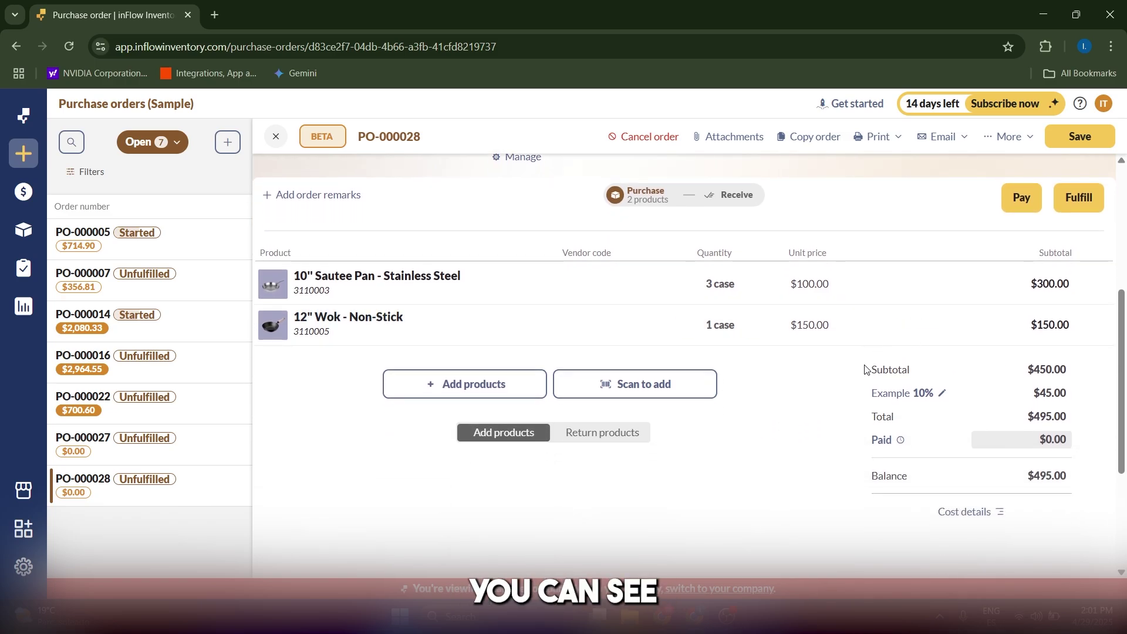
scroll(992, 273, up, 3)
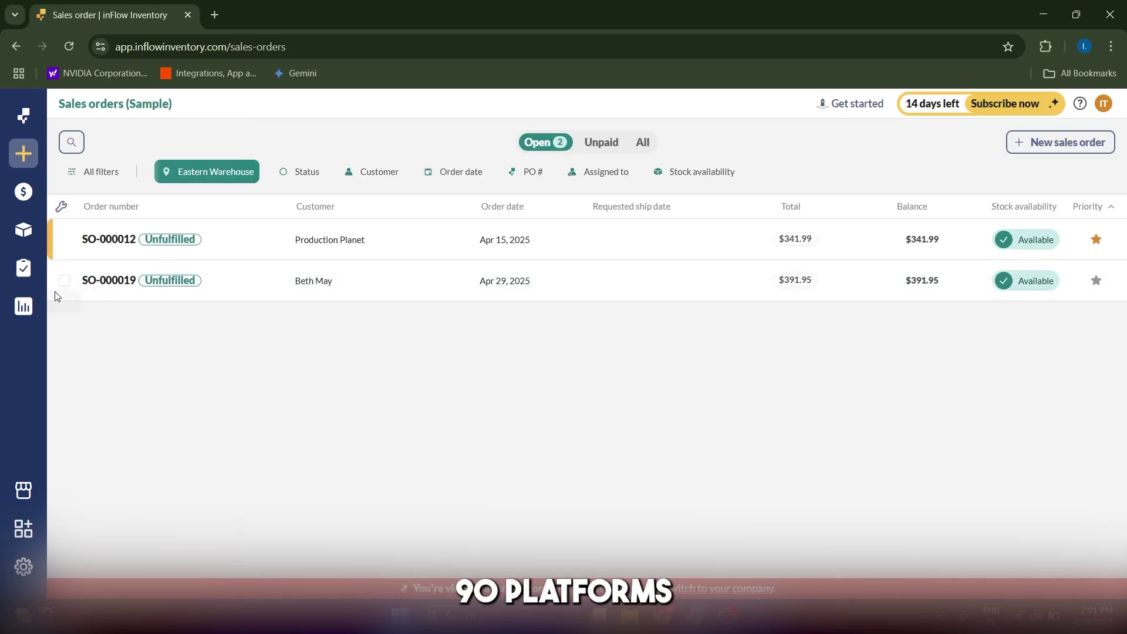
Open the integrations page and look through the core integrations, third party integrations and API keys section.
click(22, 534)
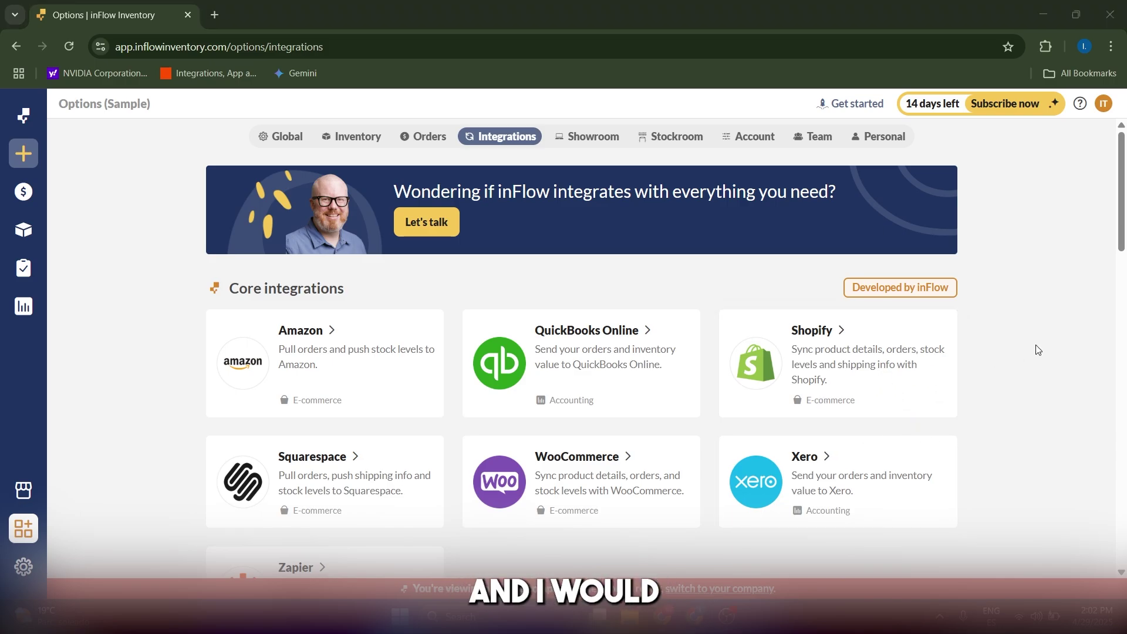
scroll(942, 520, down, 9)
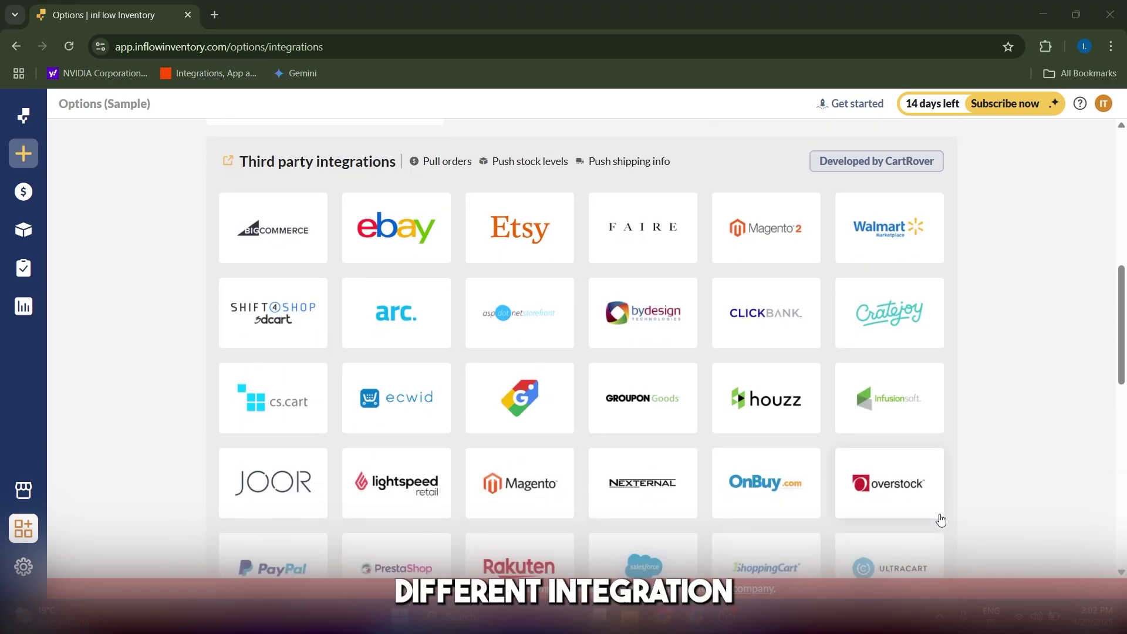
scroll(941, 521, down, 7)
scroll(939, 519, down, 3)
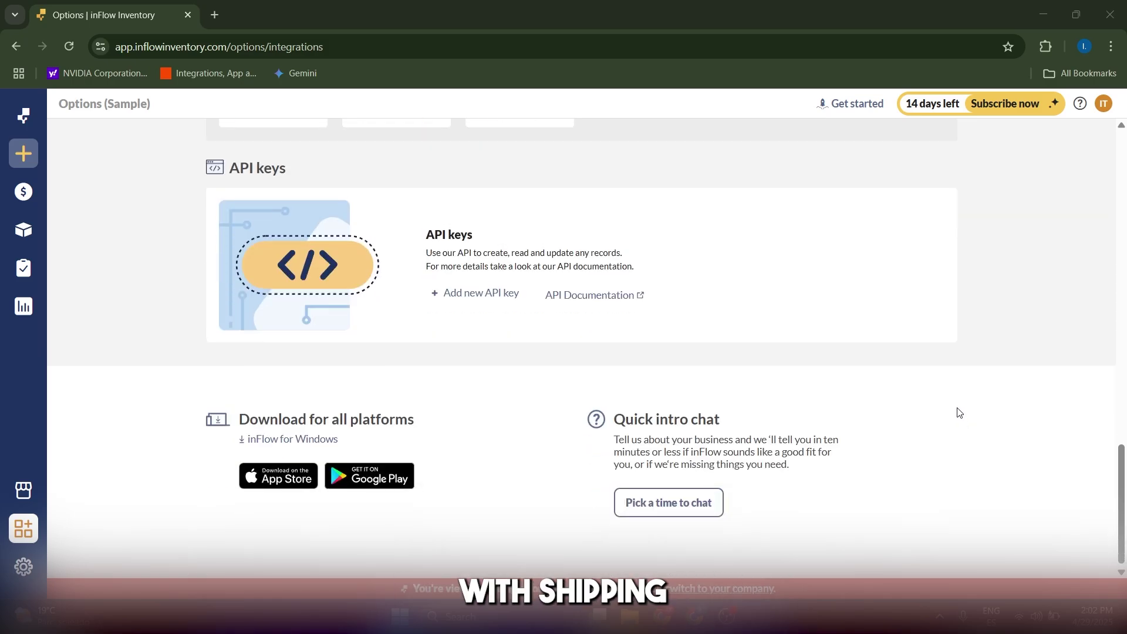
scroll(956, 410, up, 20)
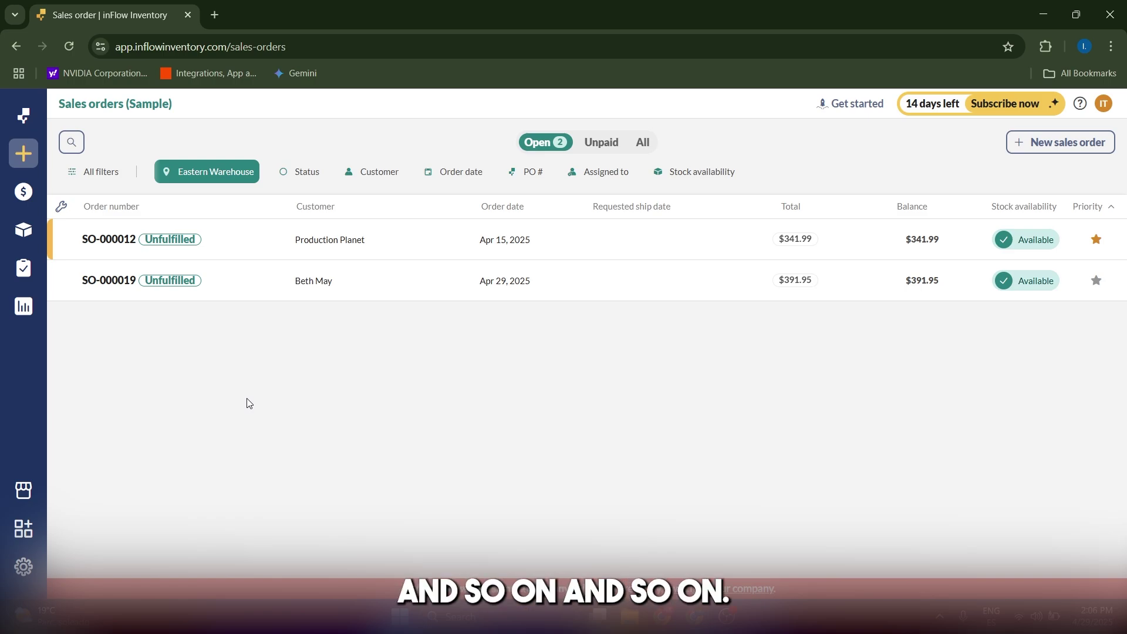
Open the sales reports and generate the Product sales report in its Summary version.
click(24, 305)
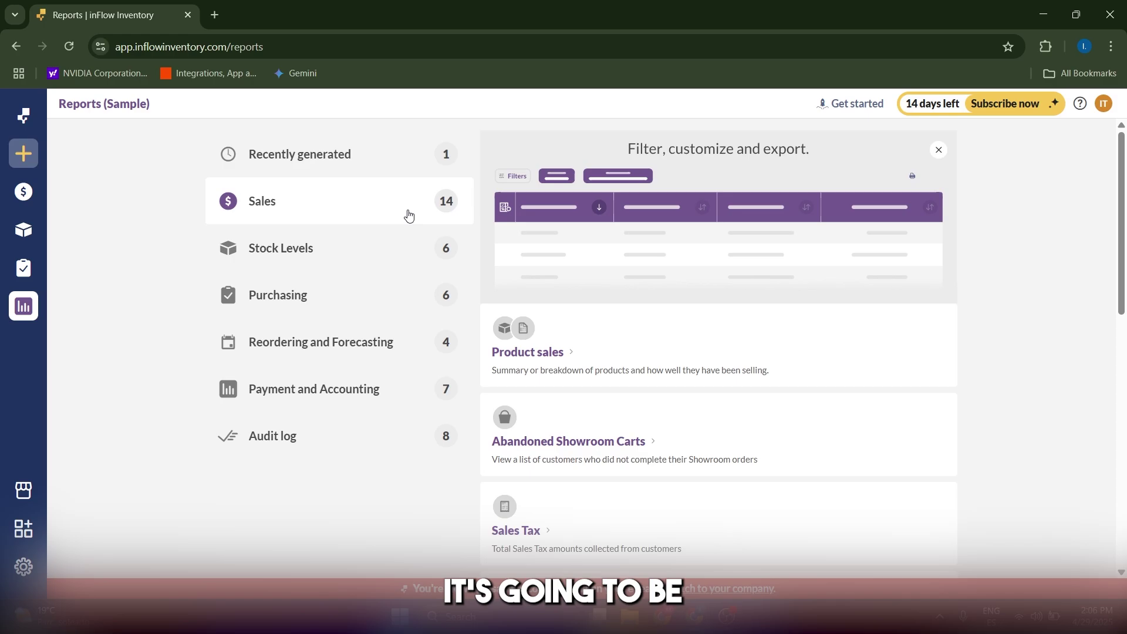
scroll(699, 465, down, 4)
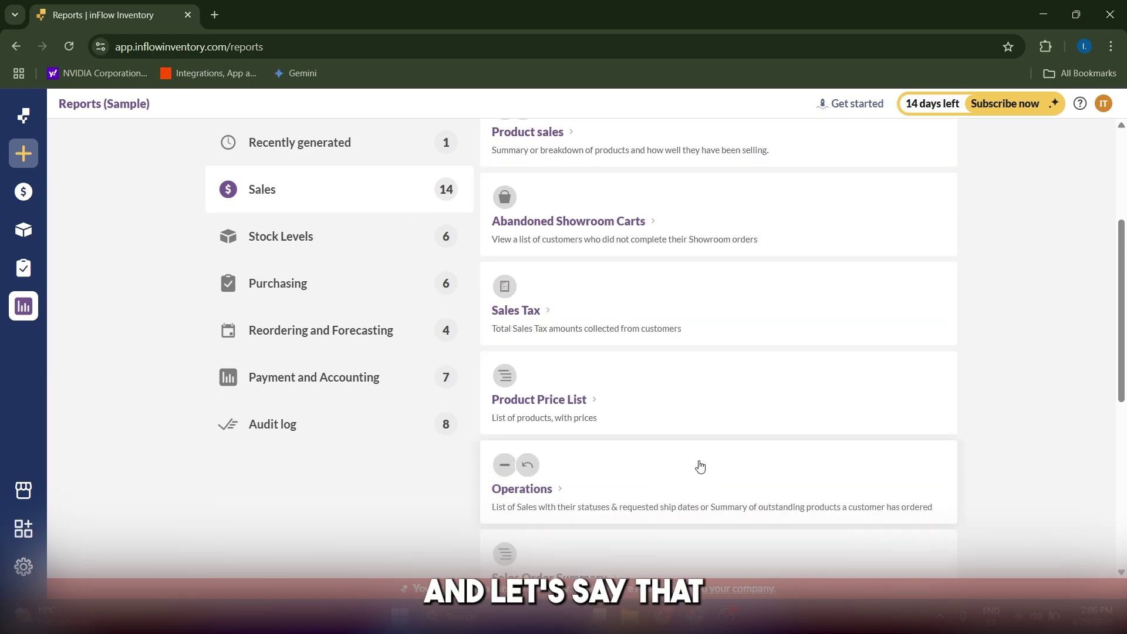
scroll(699, 466, up, 1)
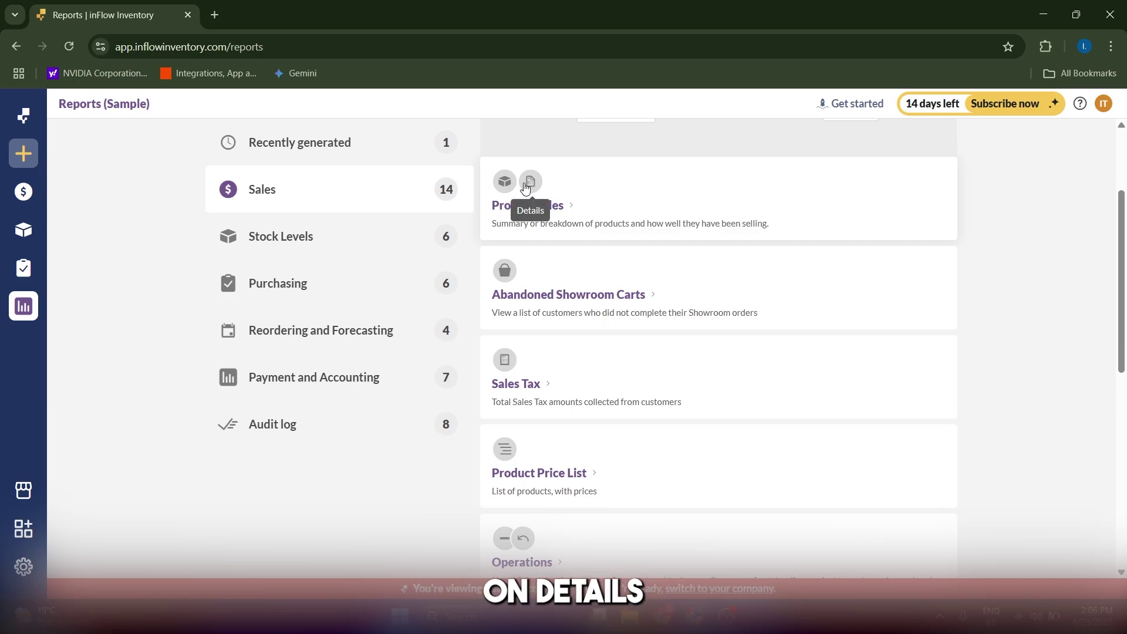
click(505, 183)
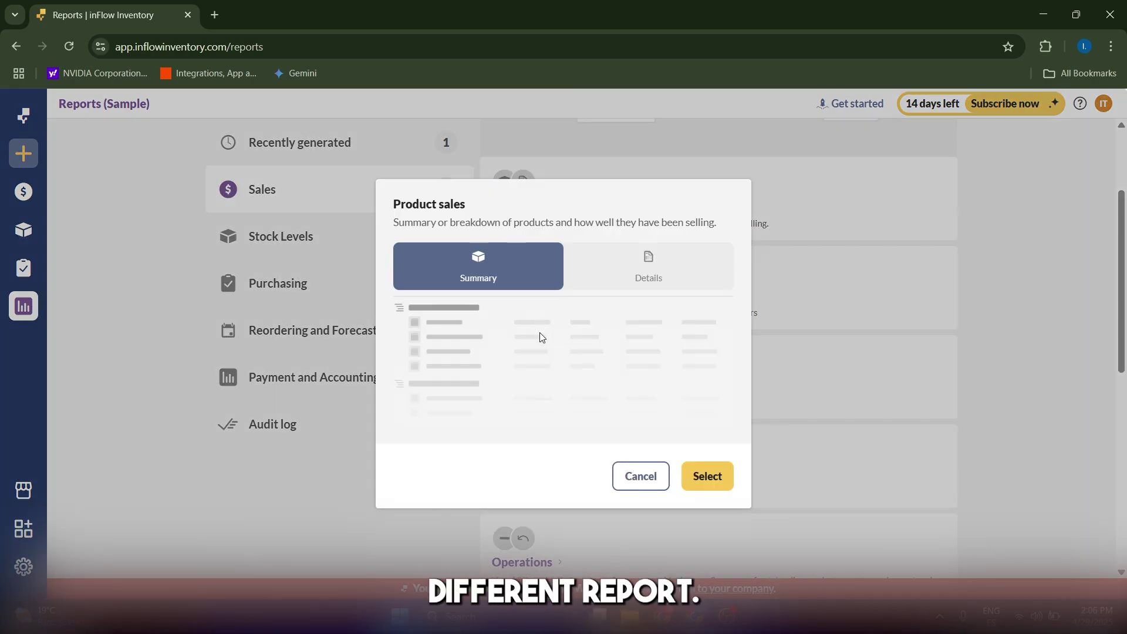
click(707, 475)
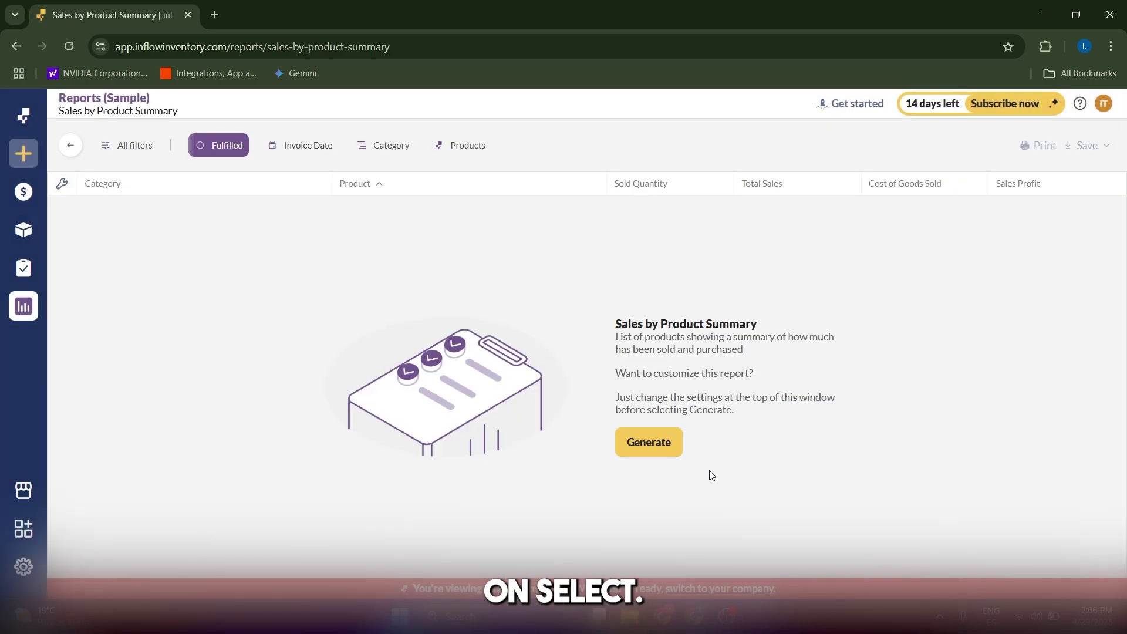
click(648, 437)
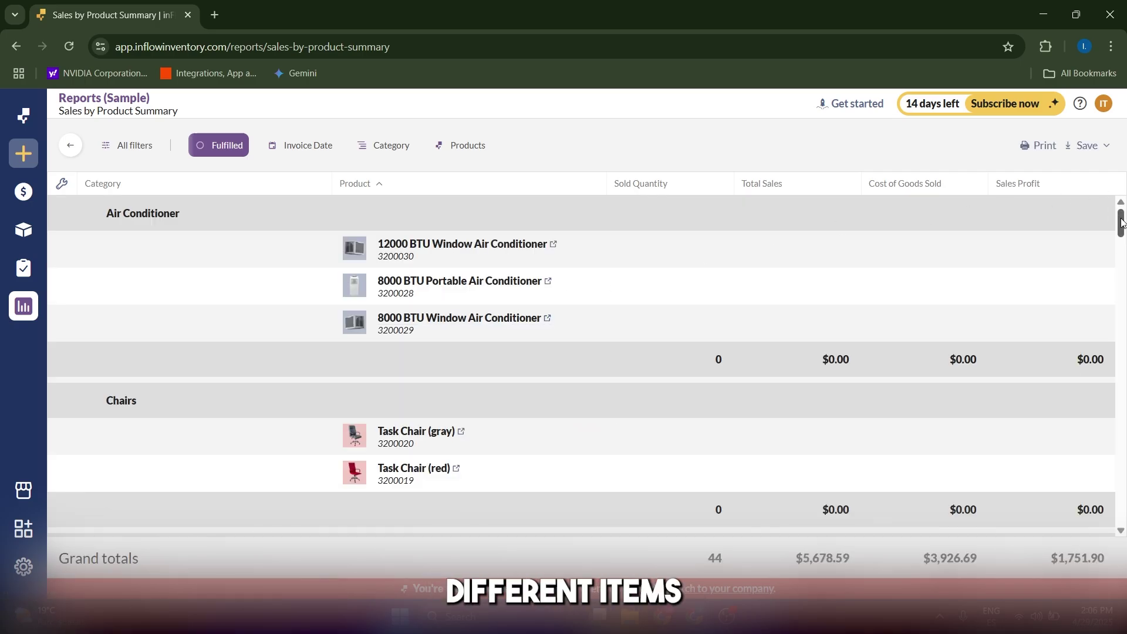
Check the Category and Invoice Date filter options of the sales summary report and clear the invoice date filter.
click(405, 151)
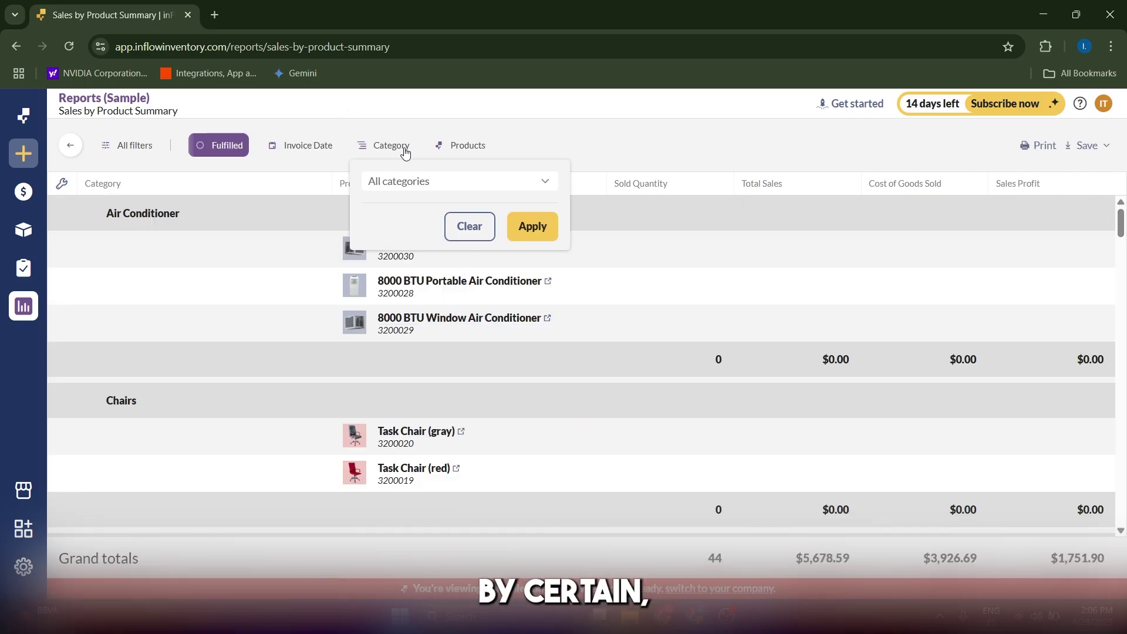
click(505, 185)
click(586, 154)
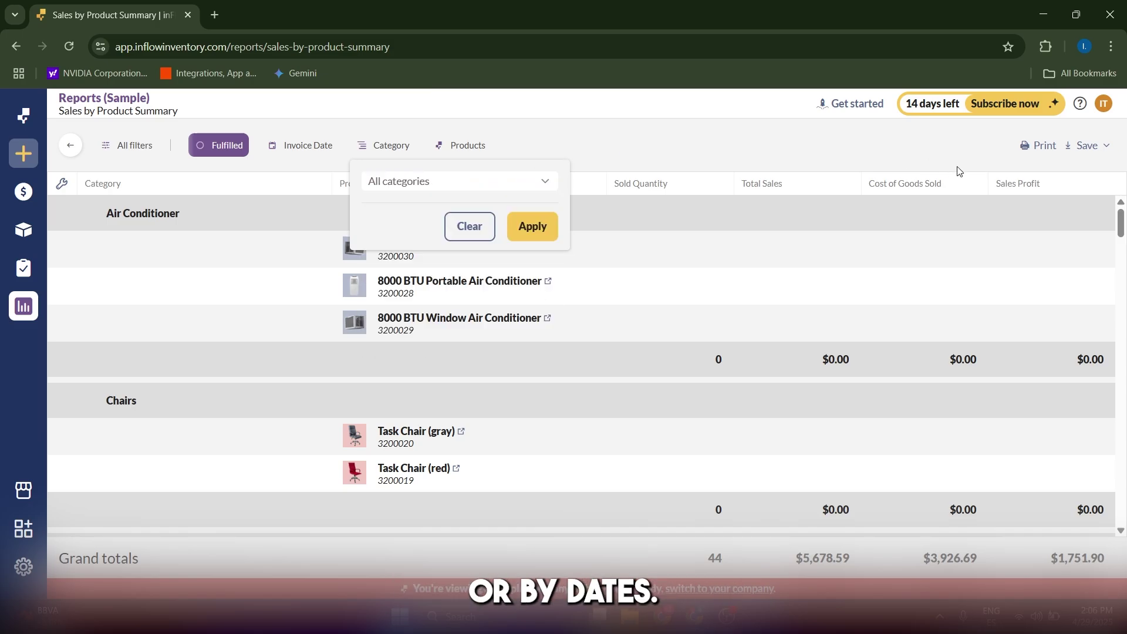
click(299, 148)
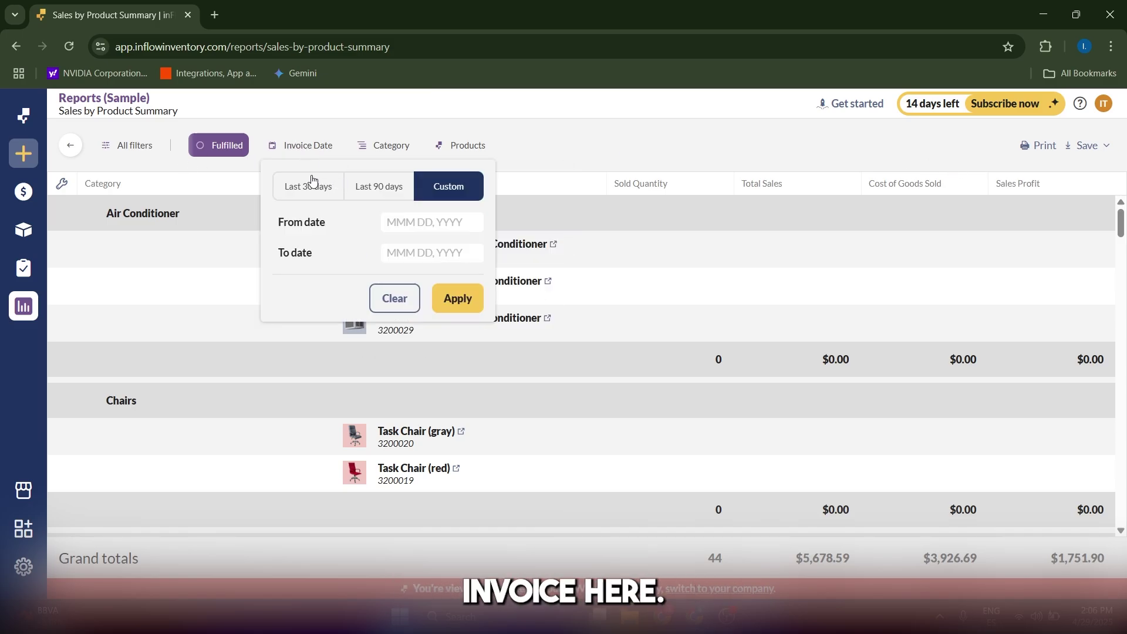
click(394, 299)
click(299, 145)
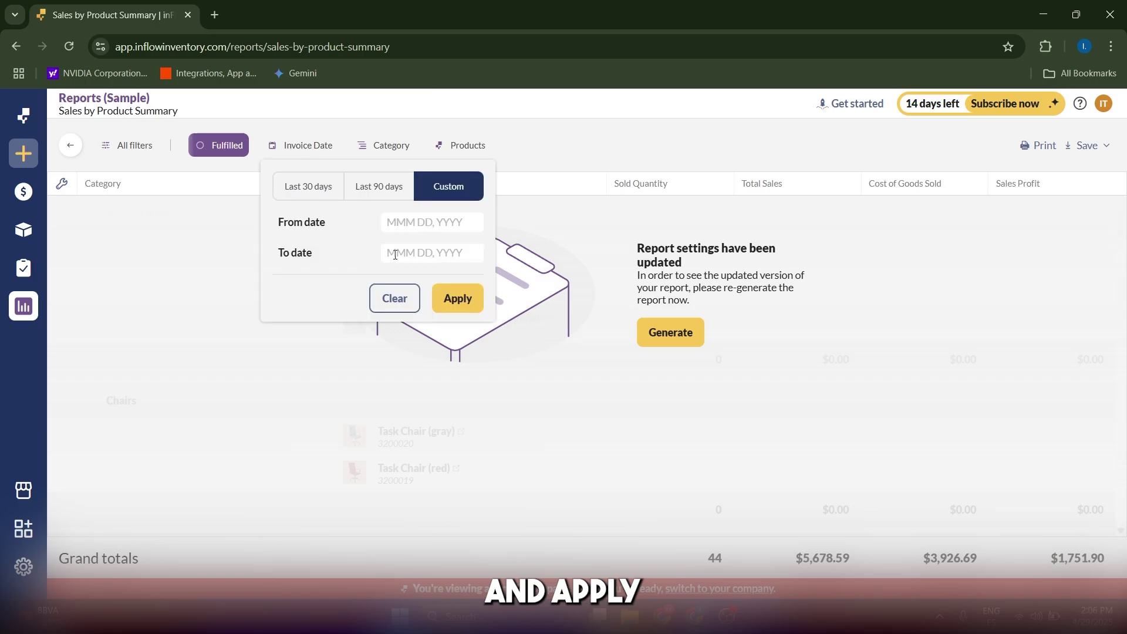
click(503, 340)
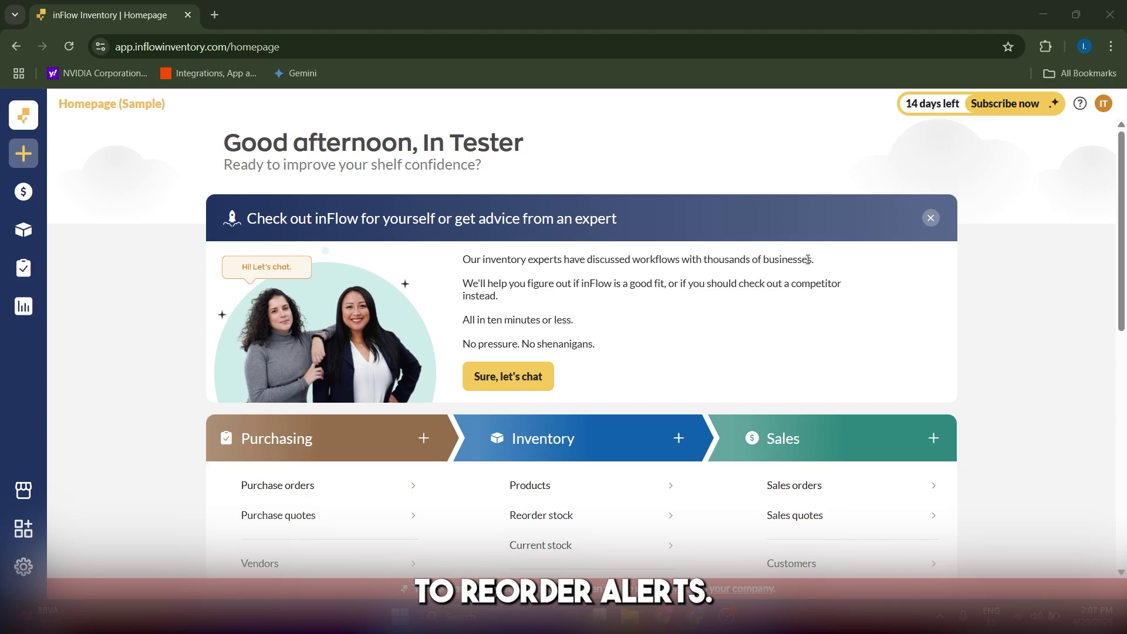
mouse_move(26, 326)
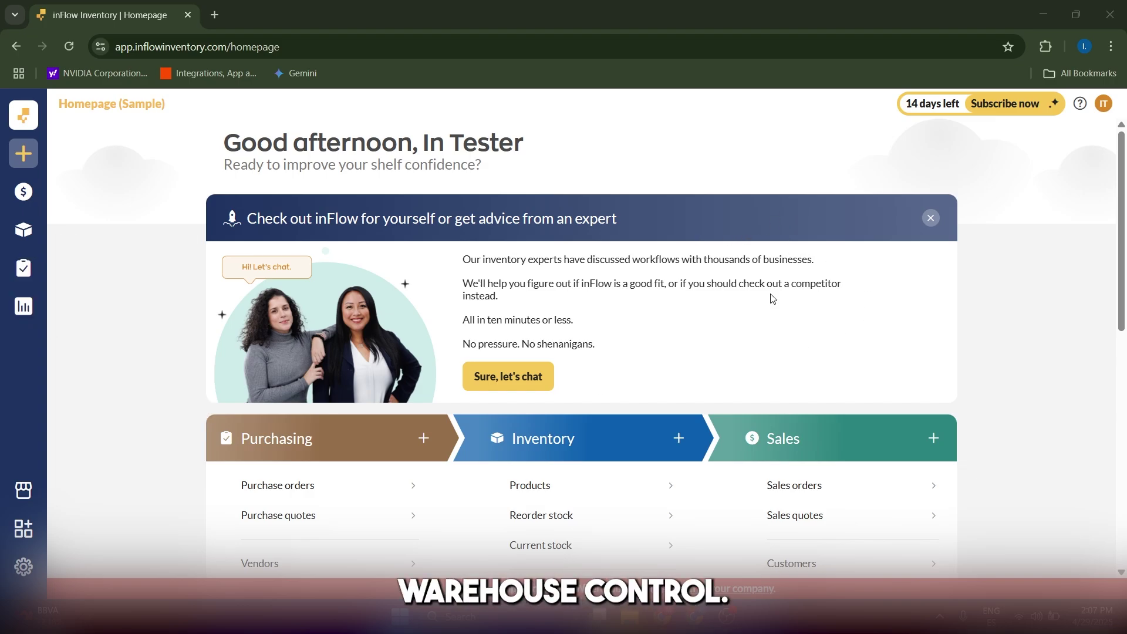
scroll(772, 298, down, 1)
scroll(772, 275, up, 1)
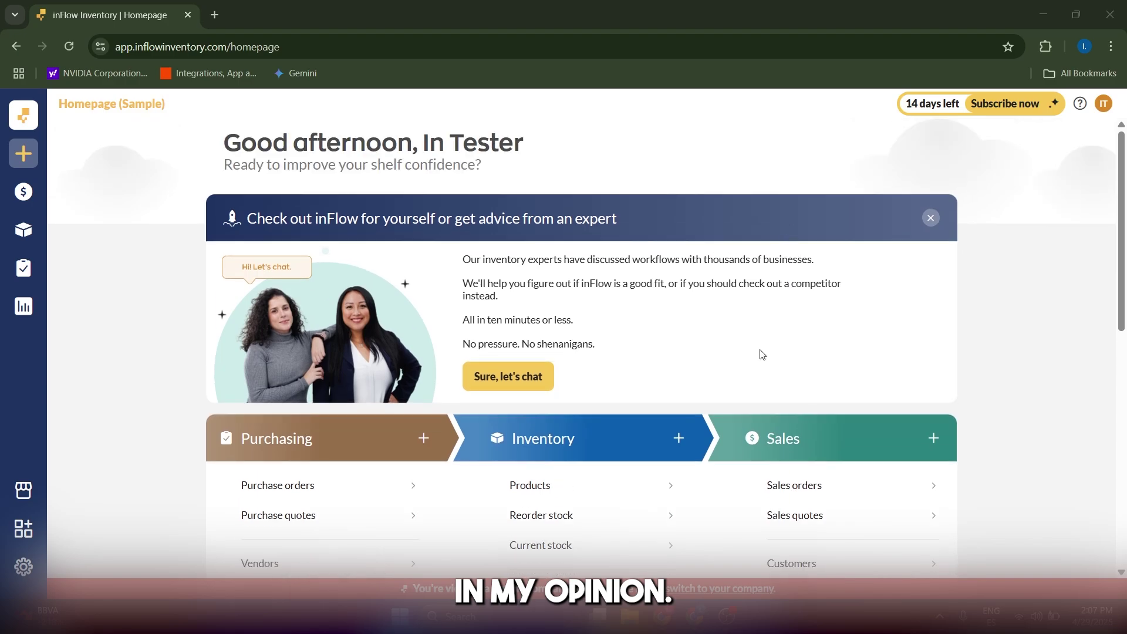
scroll(826, 363, down, 7)
scroll(826, 364, up, 8)
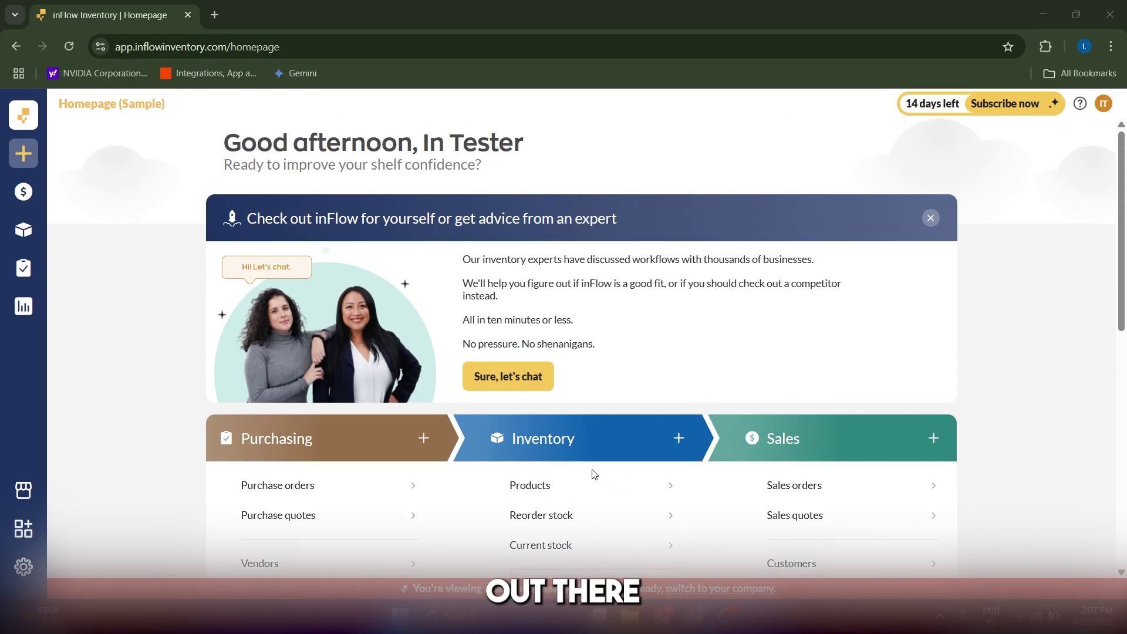
scroll(687, 385, down, 7)
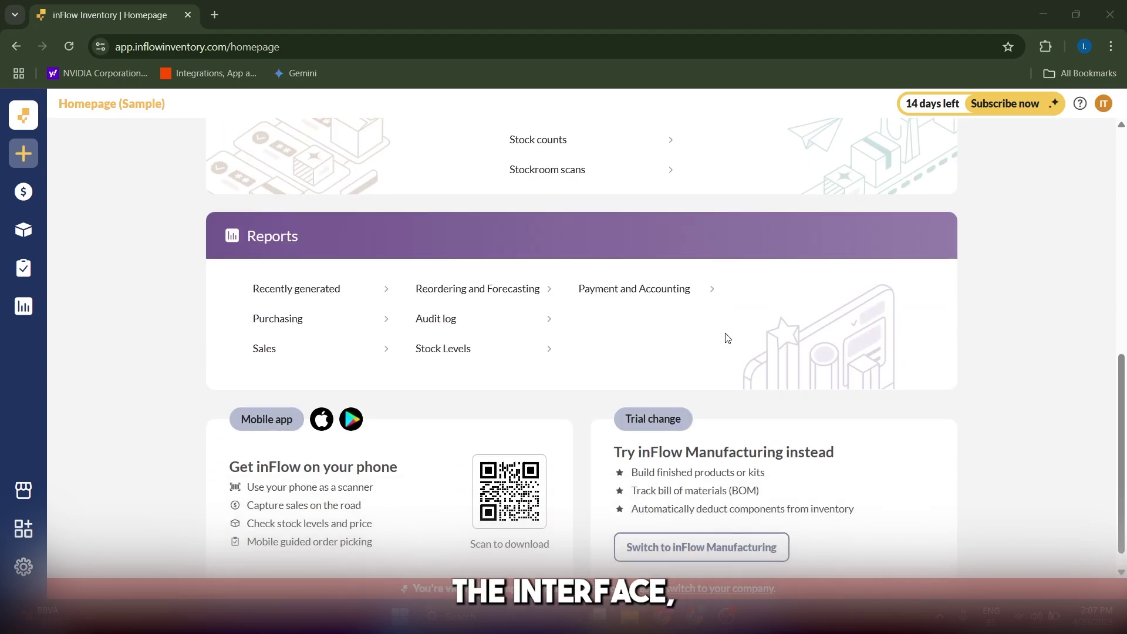
scroll(727, 335, up, 7)
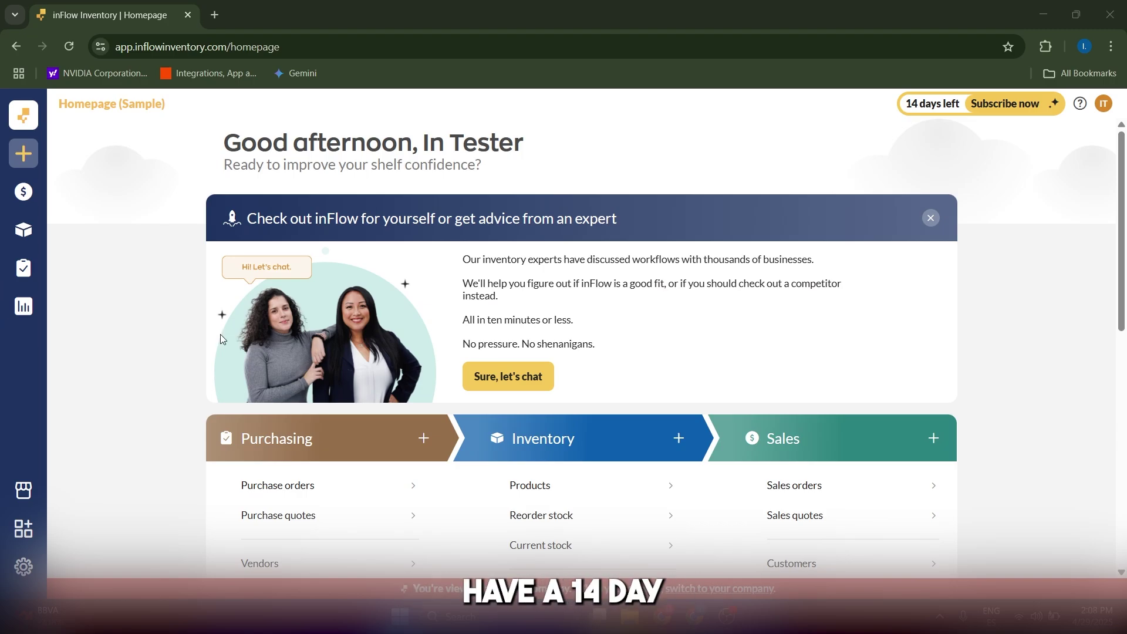
scroll(395, 378, down, 7)
scroll(395, 378, up, 7)
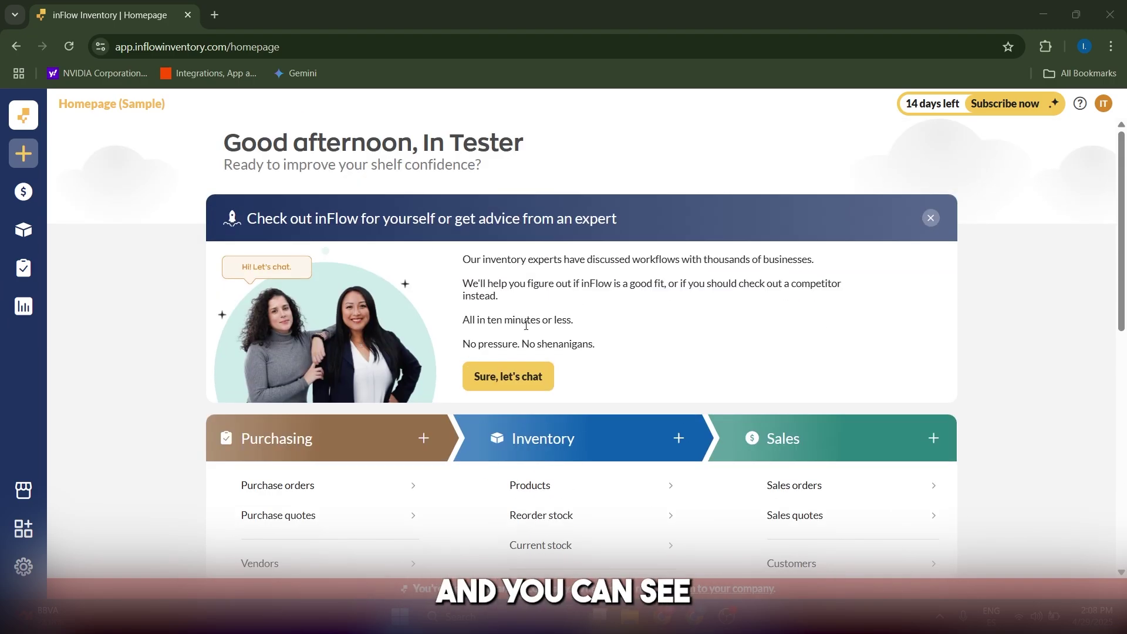